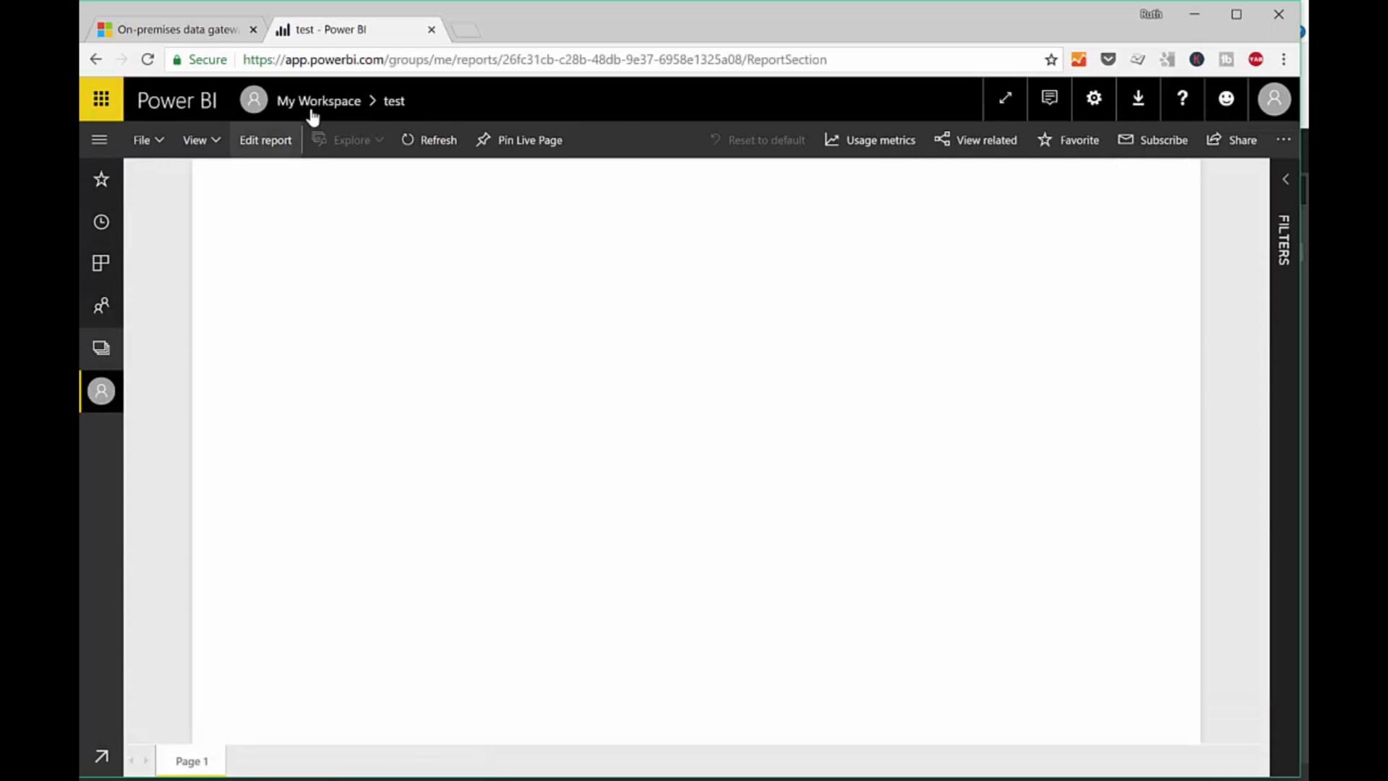
# Open the settings of the test dataset from the datasets in My Workspace.
pyautogui.click(322, 102)
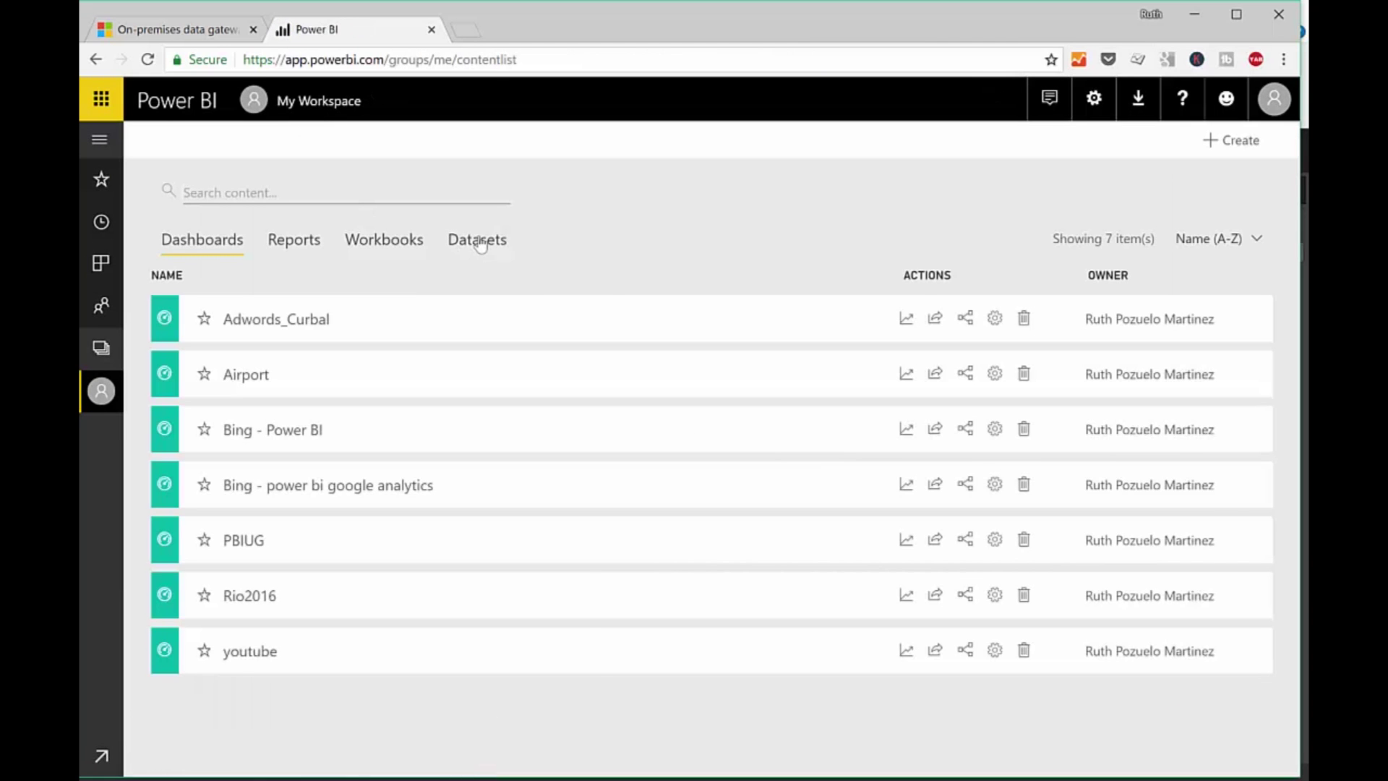
pyautogui.click(479, 241)
pyautogui.scroll(-5, 572, 615)
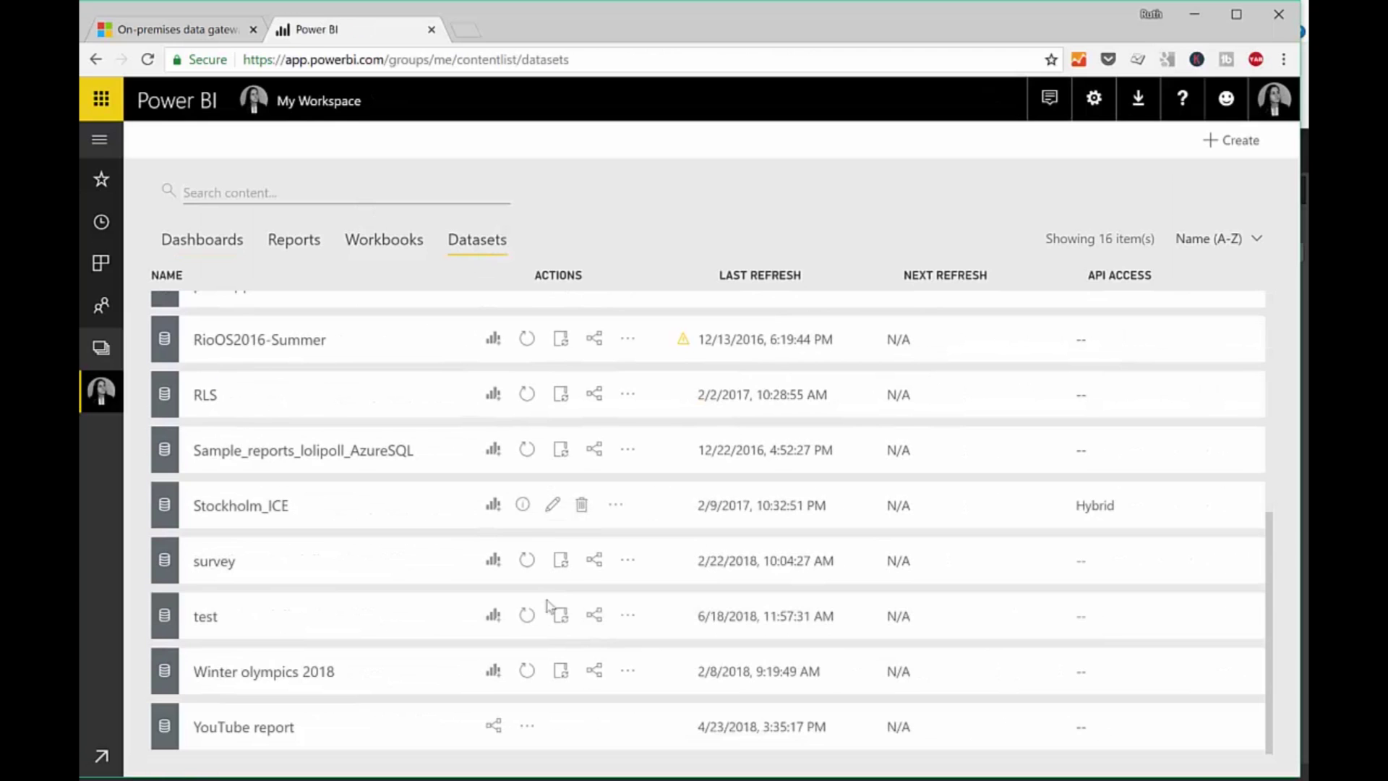
pyautogui.click(561, 616)
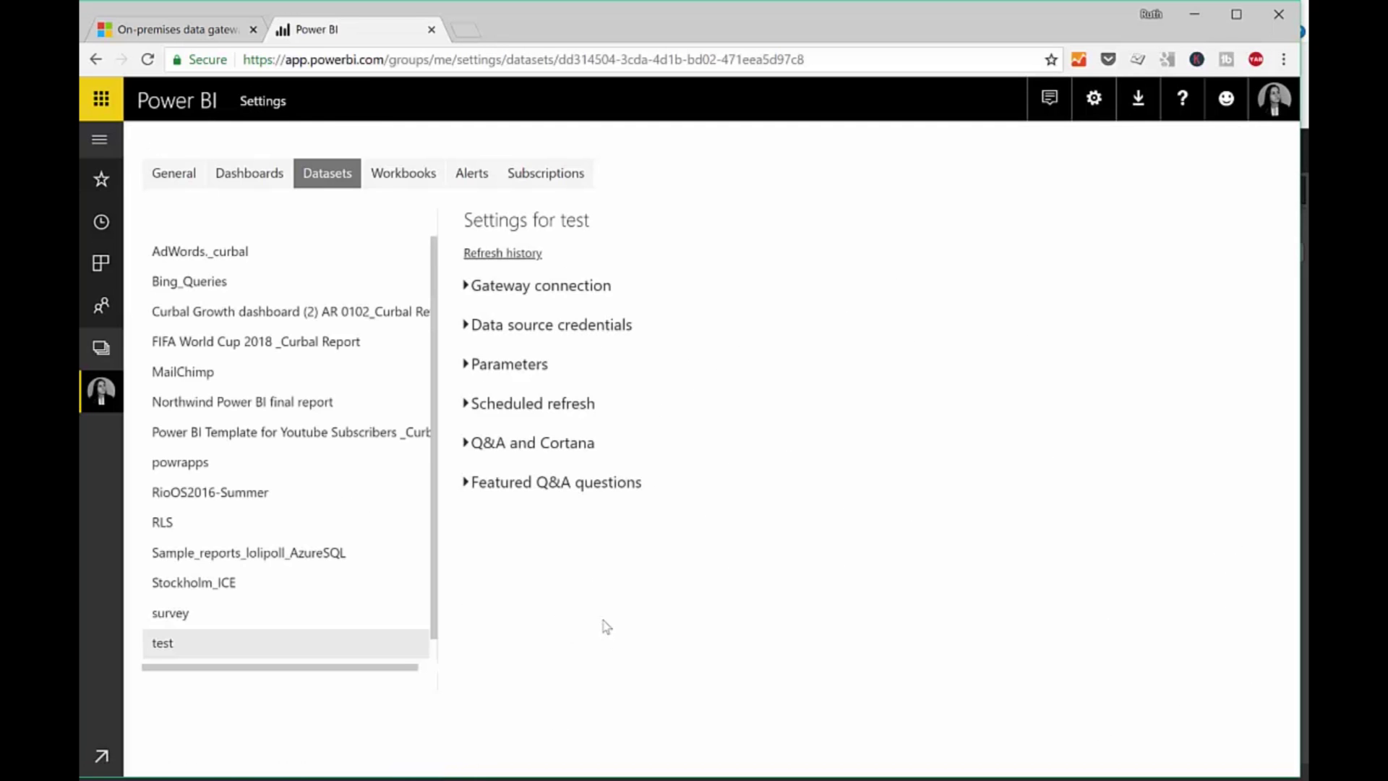
# Review the test dataset's data source credentials and gateway connection, and turn on its scheduled refresh.
pyautogui.click(537, 331)
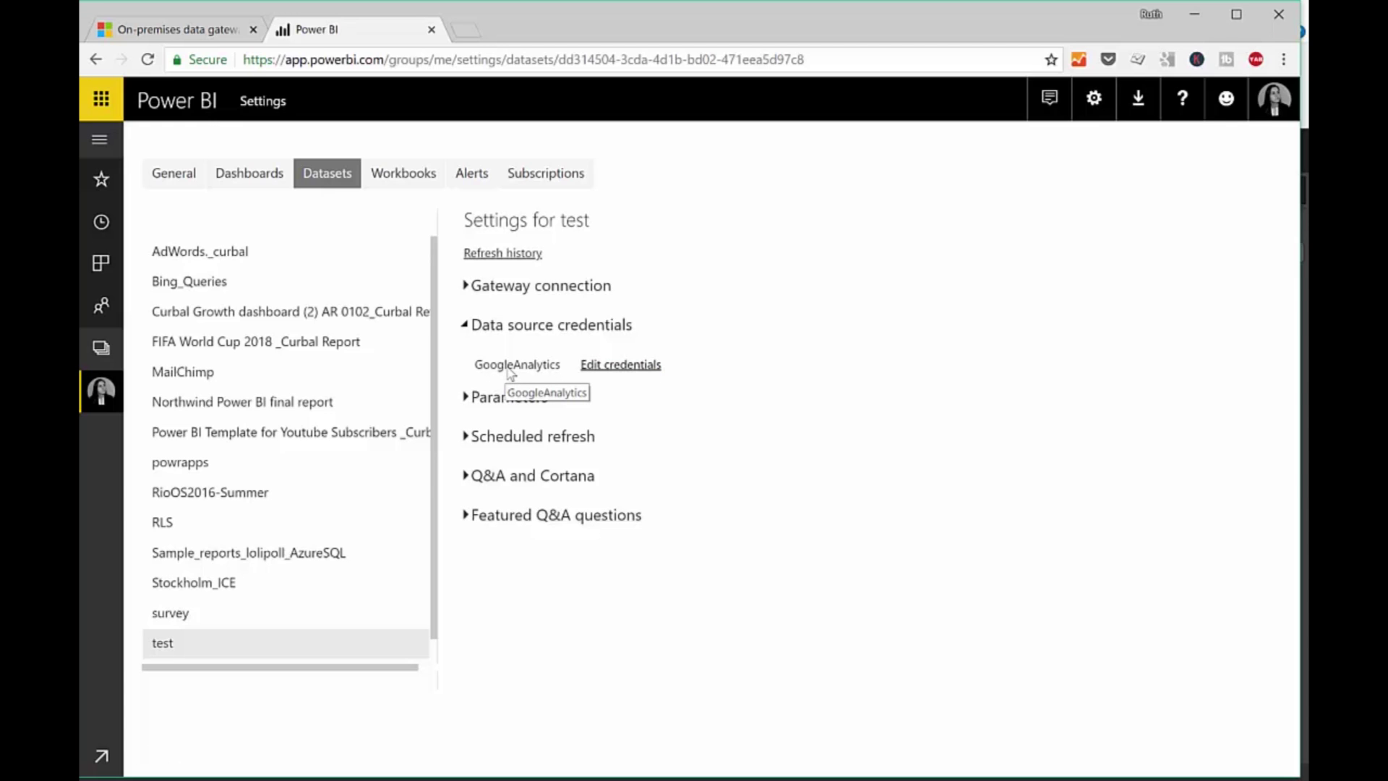
pyautogui.click(471, 288)
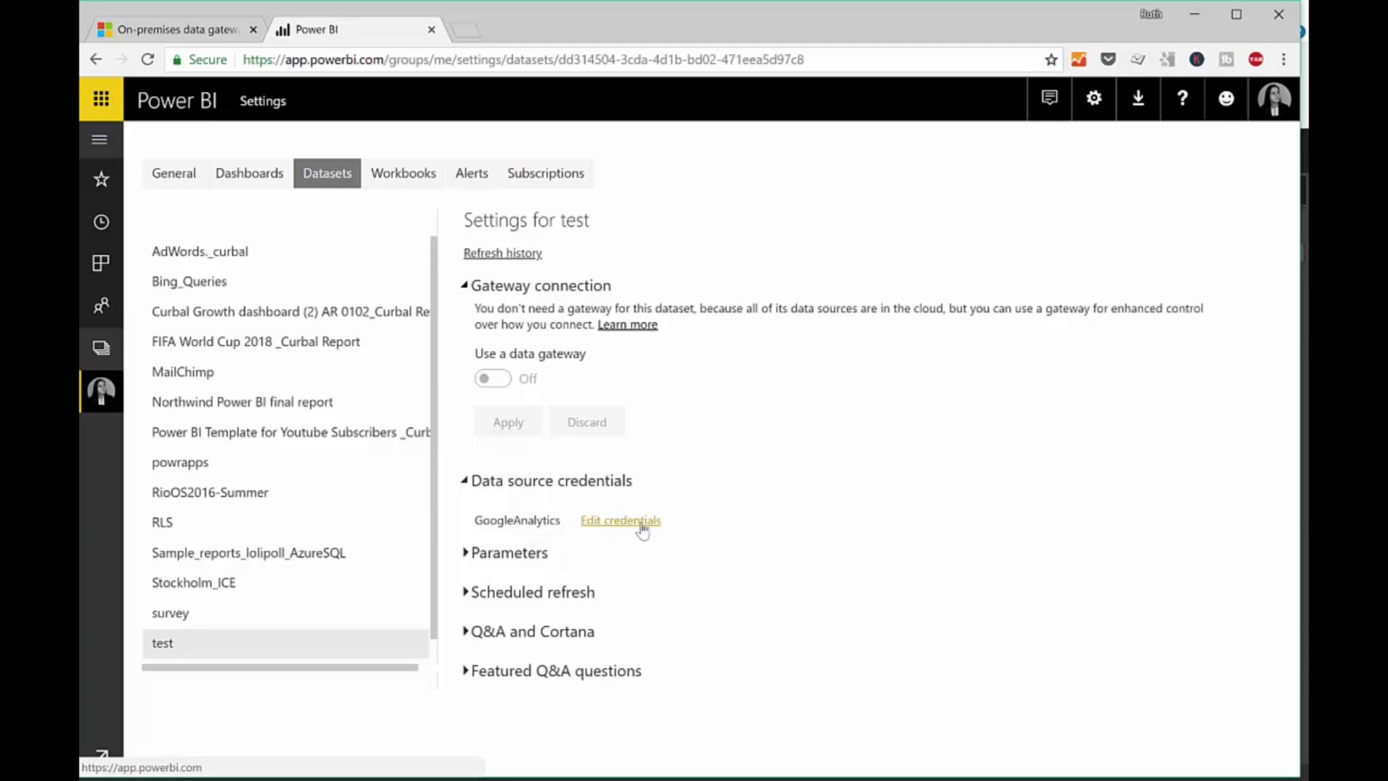
pyautogui.click(512, 593)
pyautogui.click(493, 652)
pyautogui.scroll(-4, 902, 558)
pyautogui.scroll(3, 888, 535)
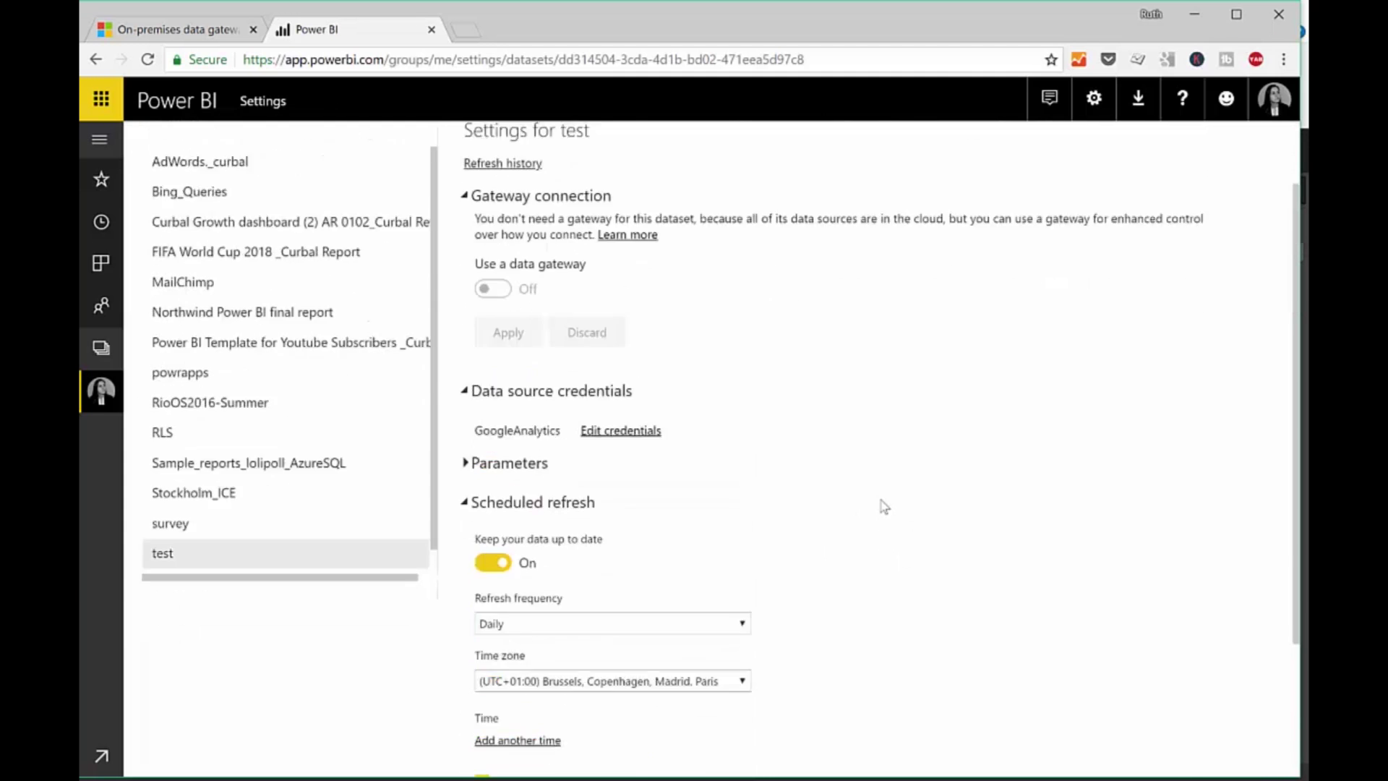
pyautogui.scroll(2, 884, 506)
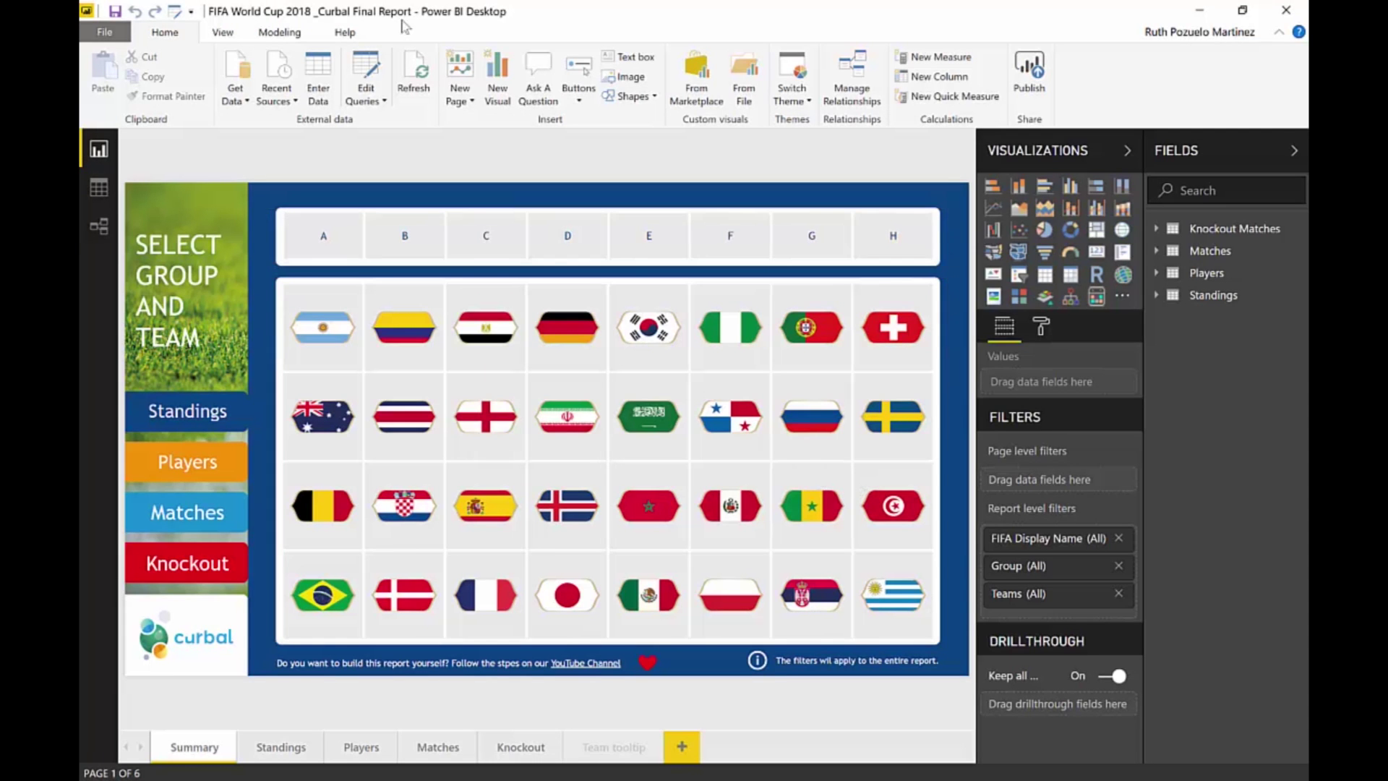
# Open the FIFA World Cup 2018 report's queries for editing and show the options of the Matches query.
pyautogui.click(373, 85)
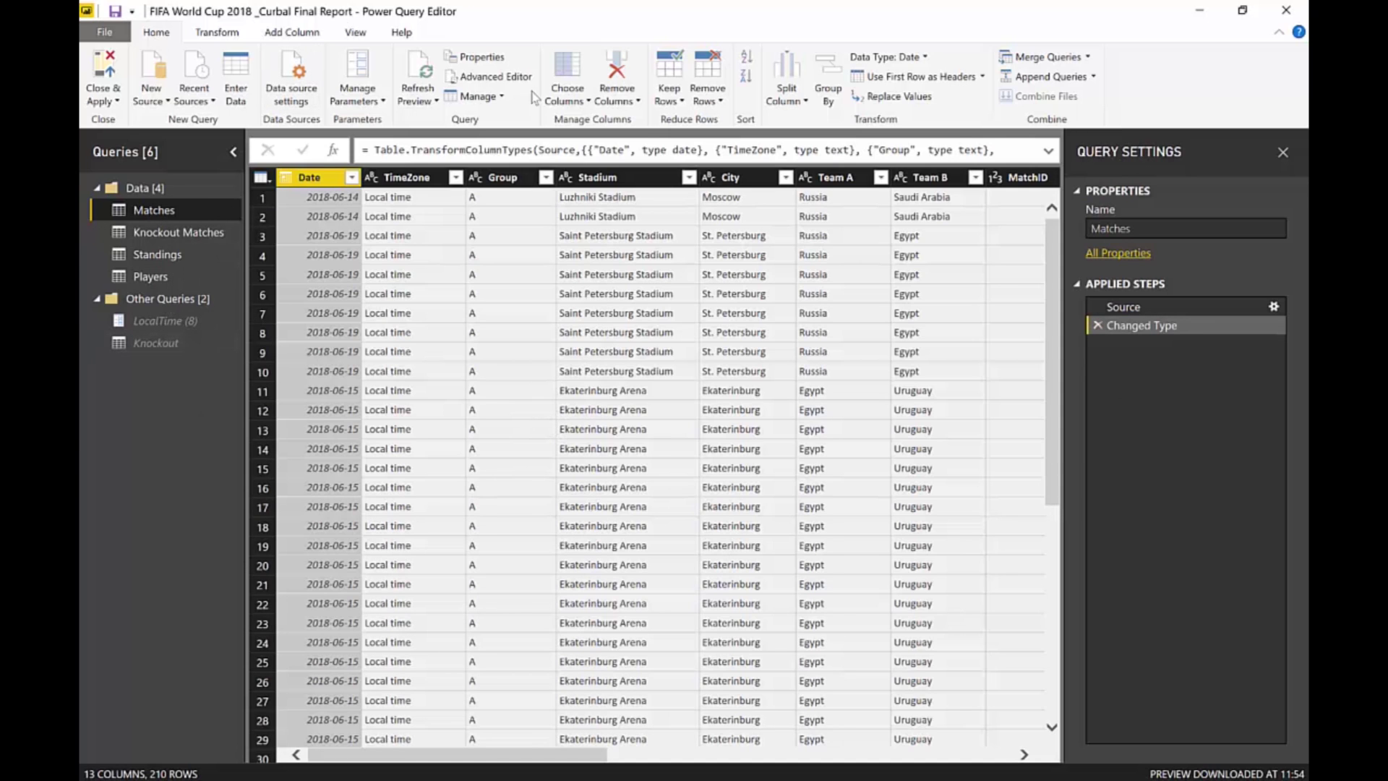
pyautogui.rightClick(148, 212)
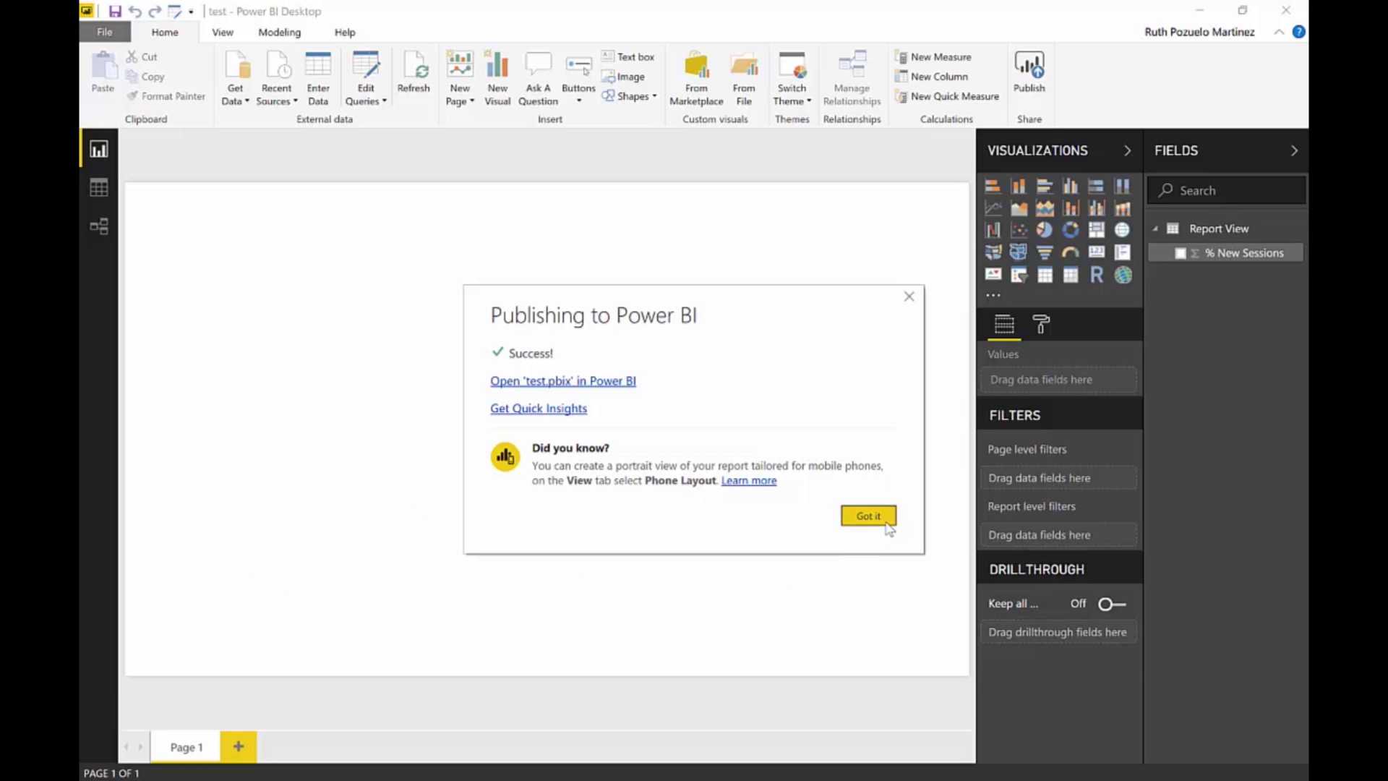
# Dismiss the publishing message in the test report and import data.csv from the FIFA folder into the query editor.
pyautogui.click(883, 517)
pyautogui.click(236, 104)
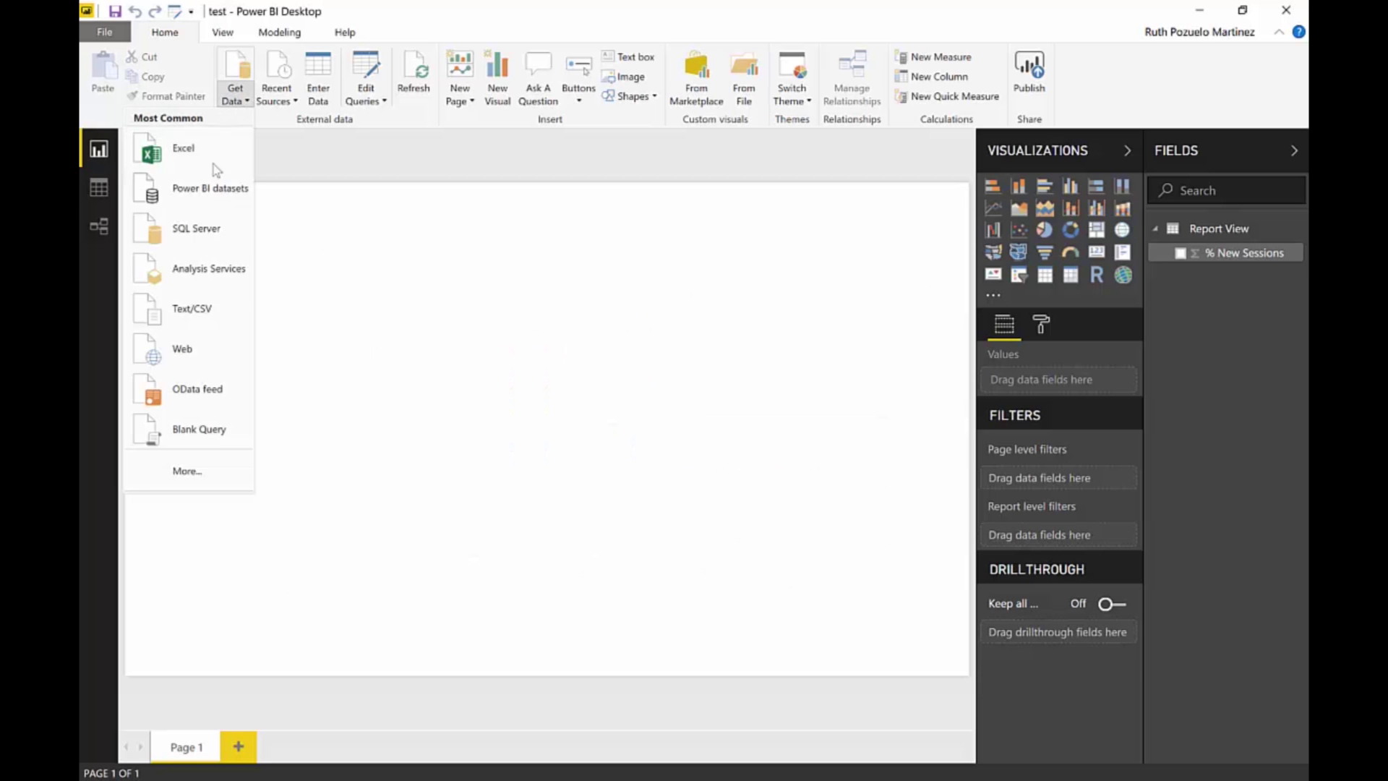
pyautogui.click(160, 313)
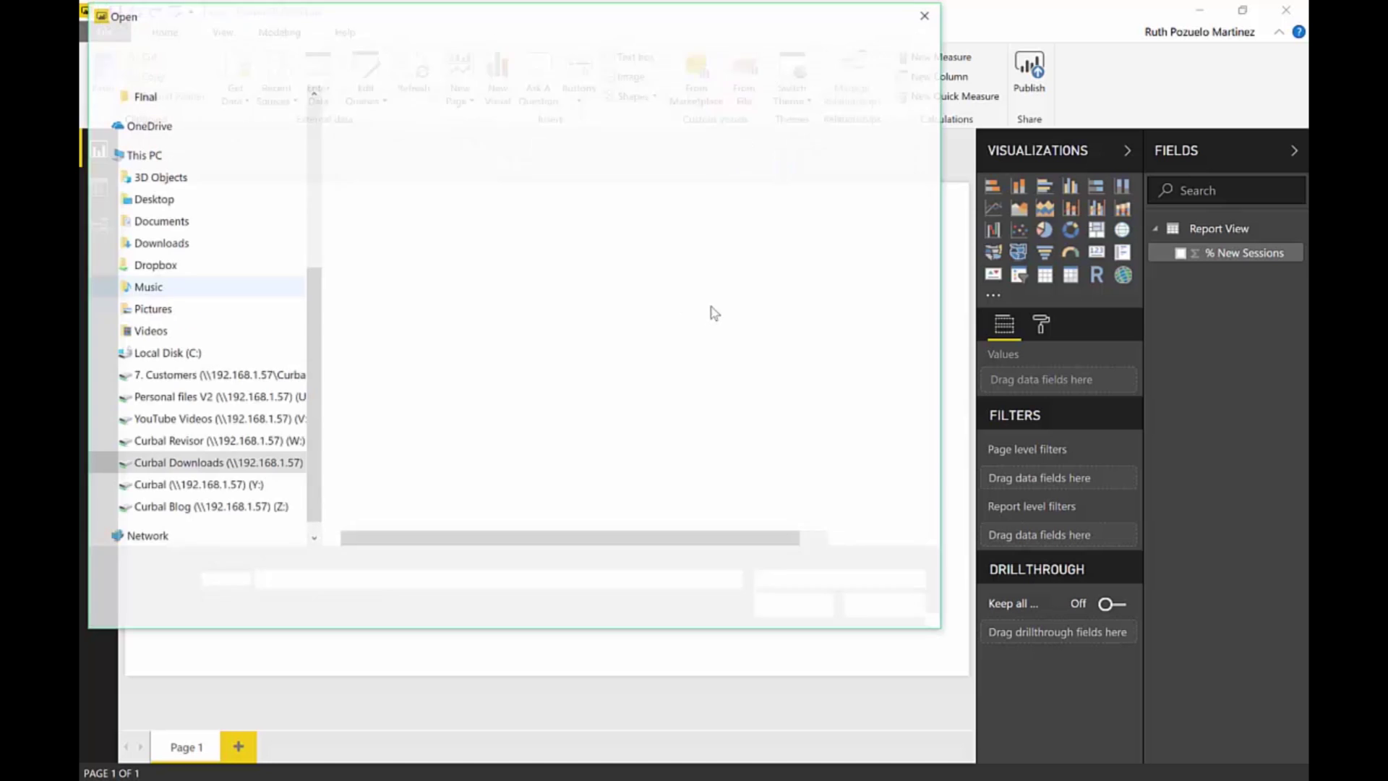
pyautogui.click(381, 130)
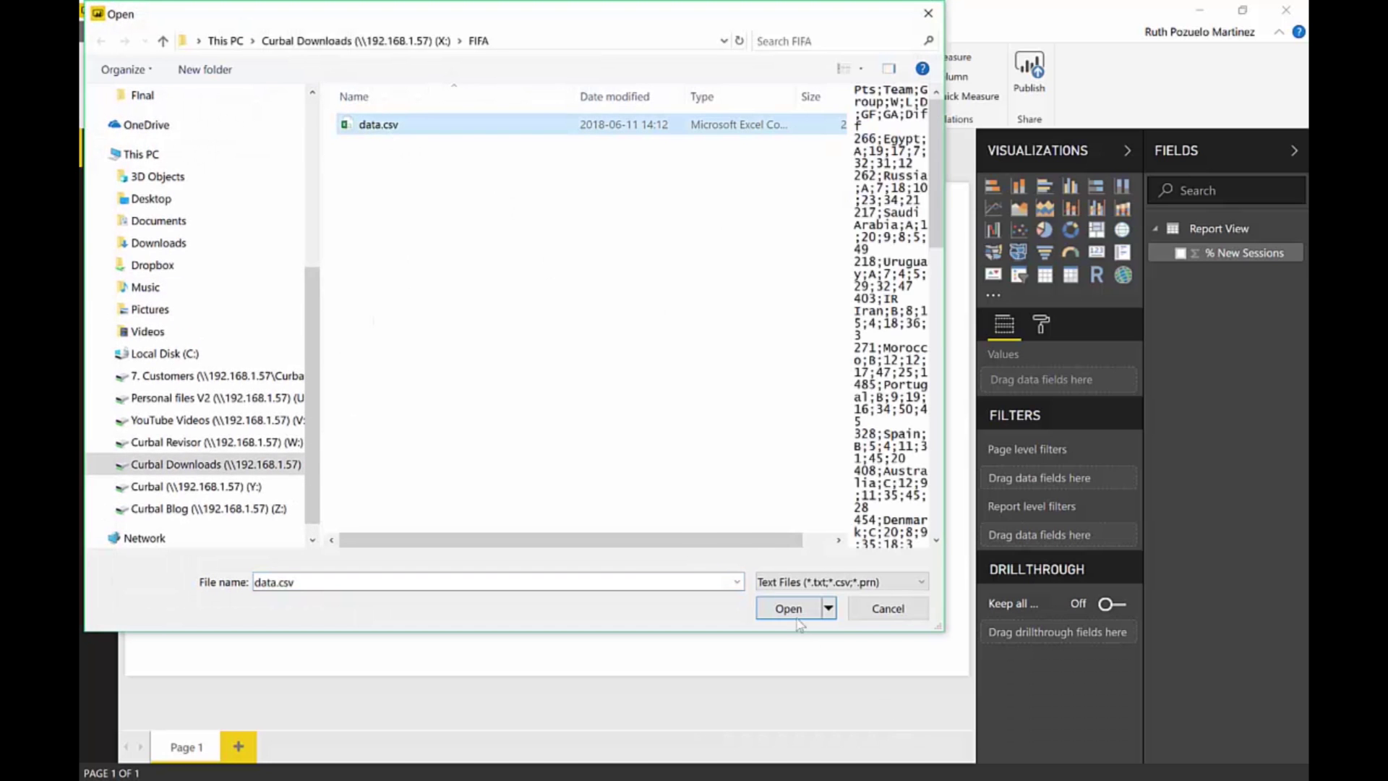
pyautogui.click(790, 610)
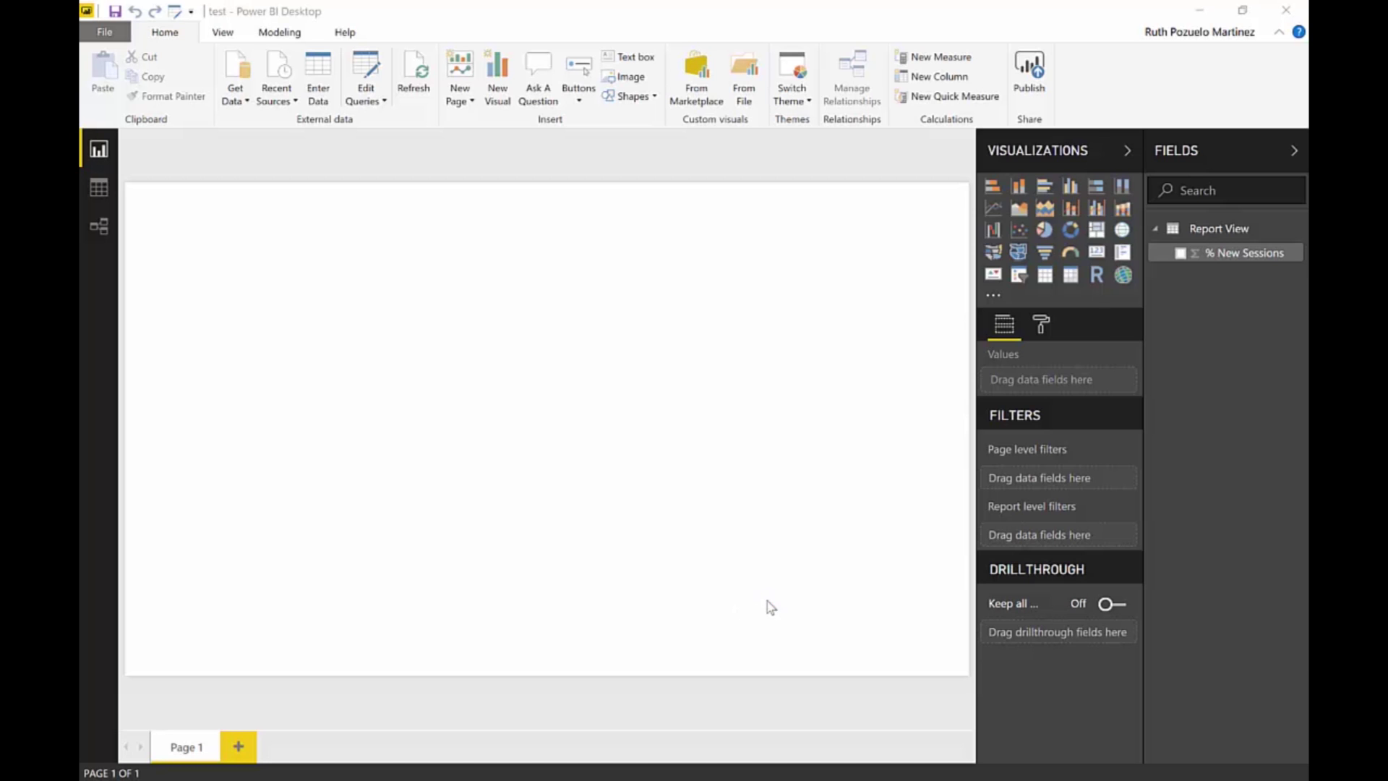
pyautogui.click(988, 660)
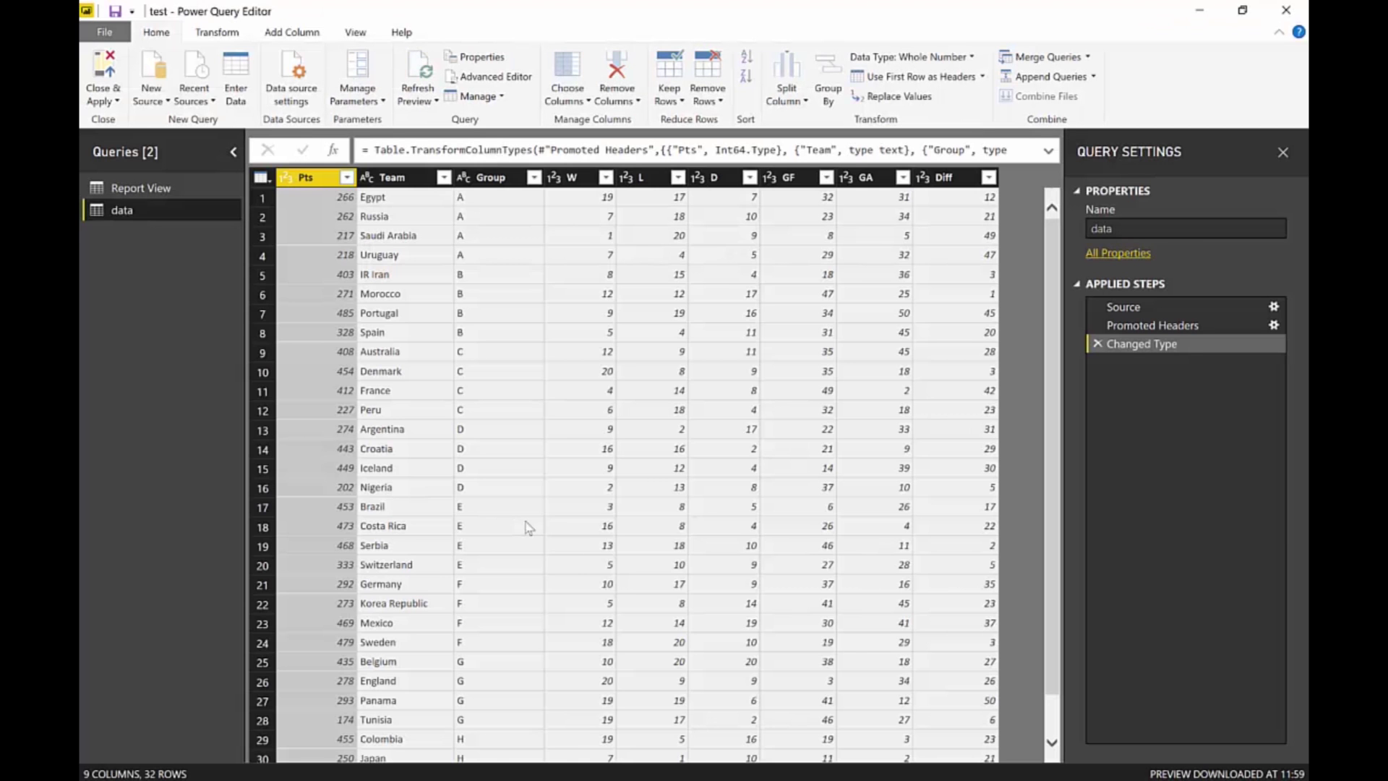
# Check the data query's load options, apply the queries to load the table, and refresh the report.
pyautogui.rightClick(169, 207)
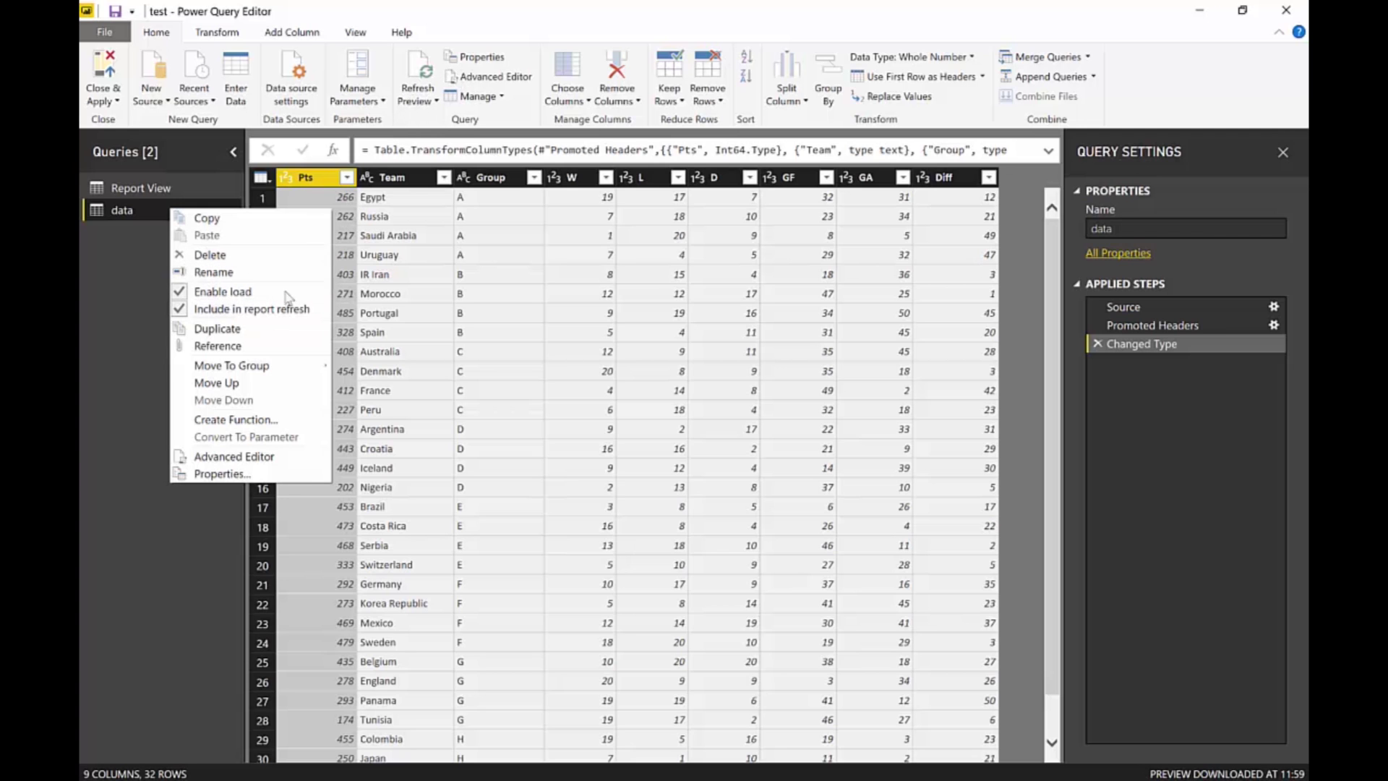
pyautogui.click(232, 291)
pyautogui.click(104, 72)
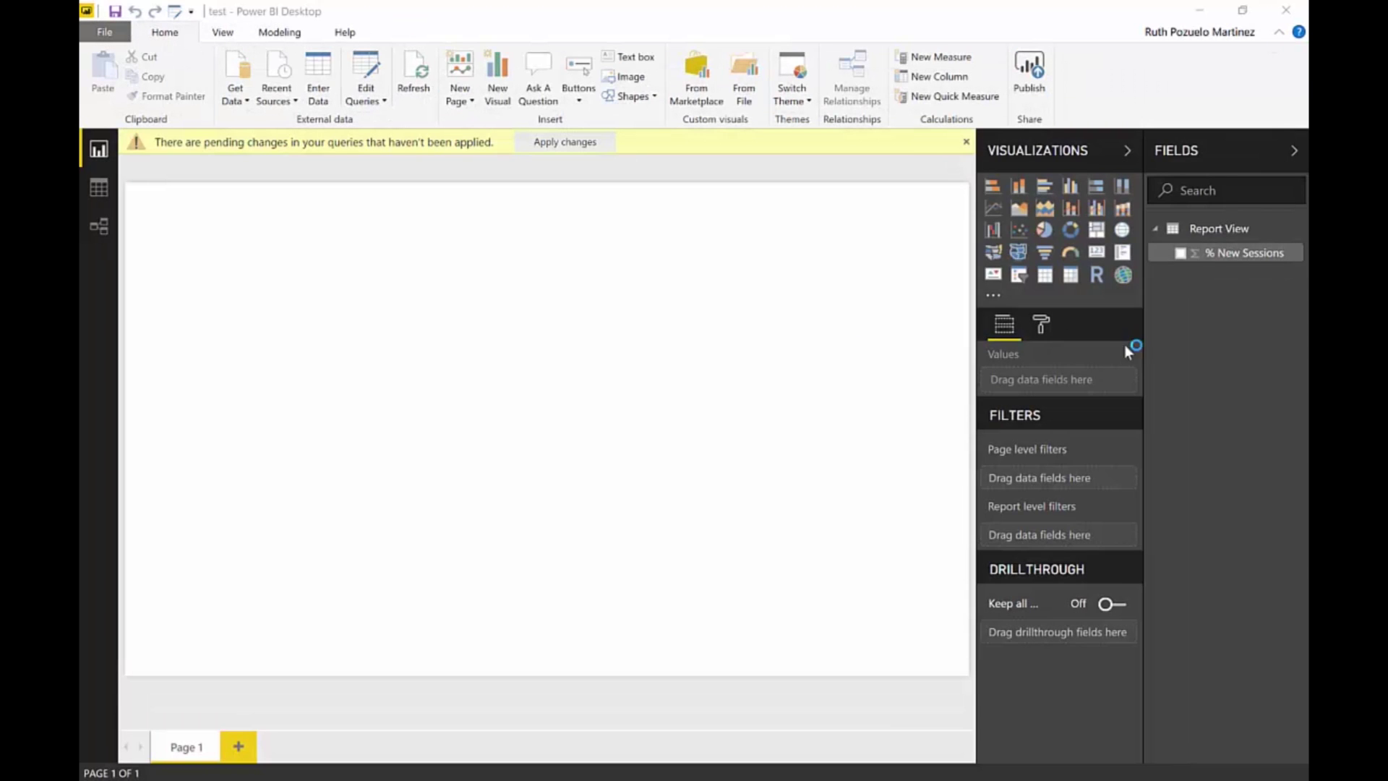
pyautogui.click(422, 75)
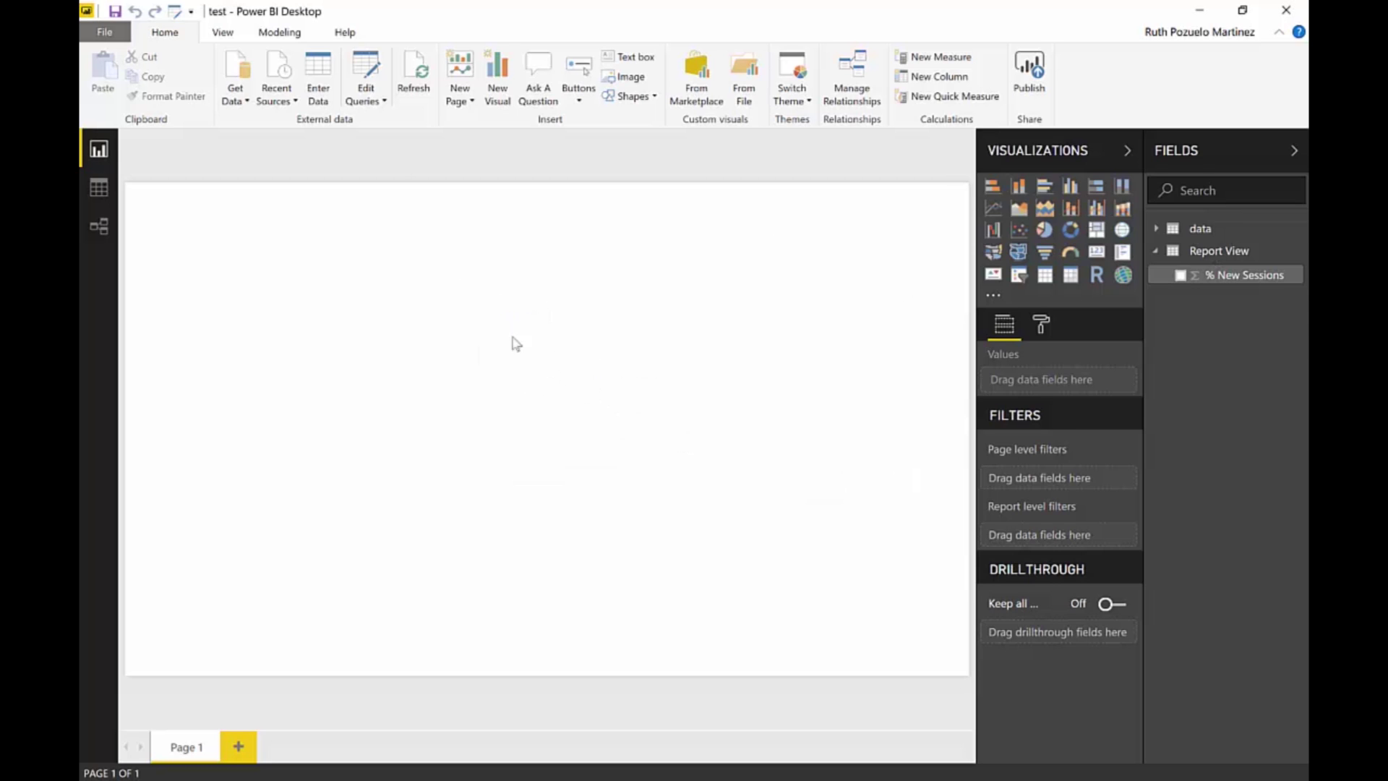
# Exclude the data query from report refresh, apply the query changes, and refresh the report.
pyautogui.click(370, 72)
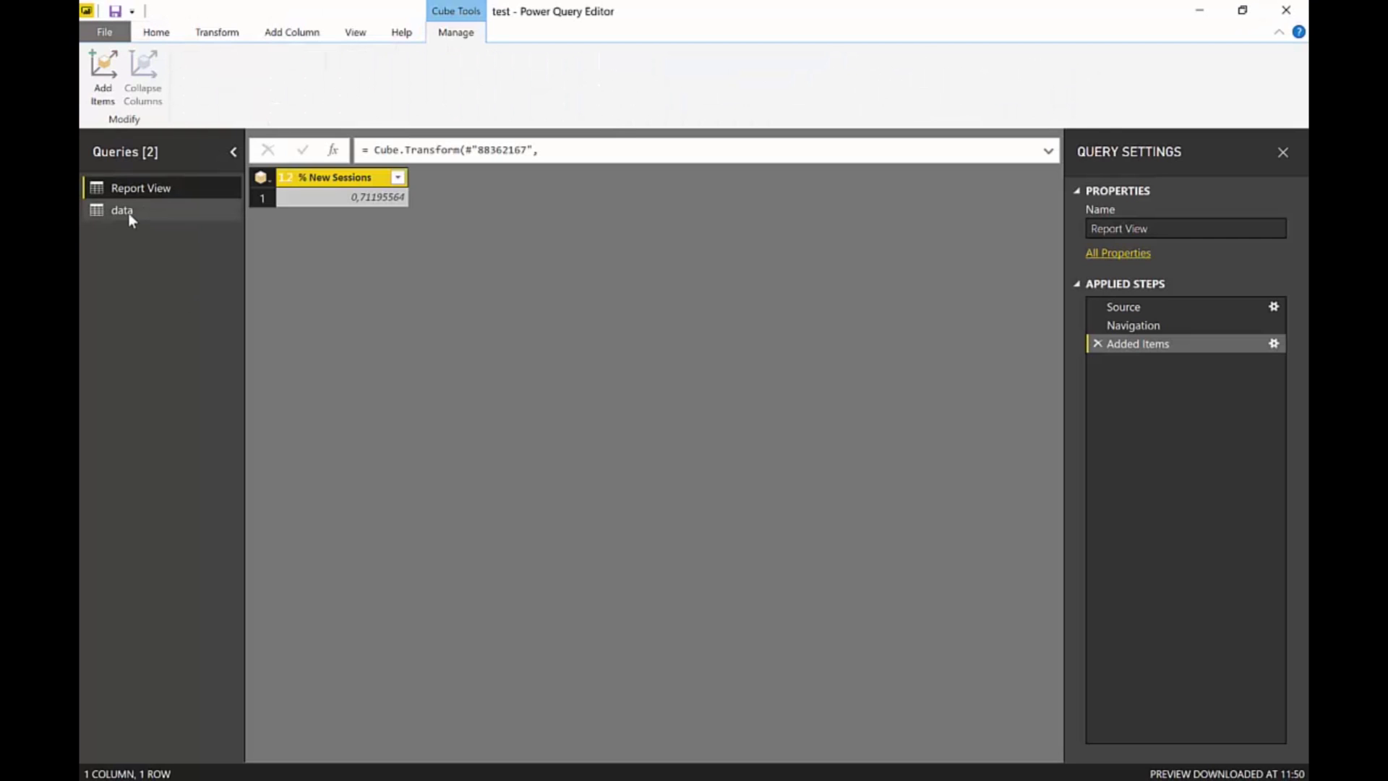
pyautogui.click(128, 212)
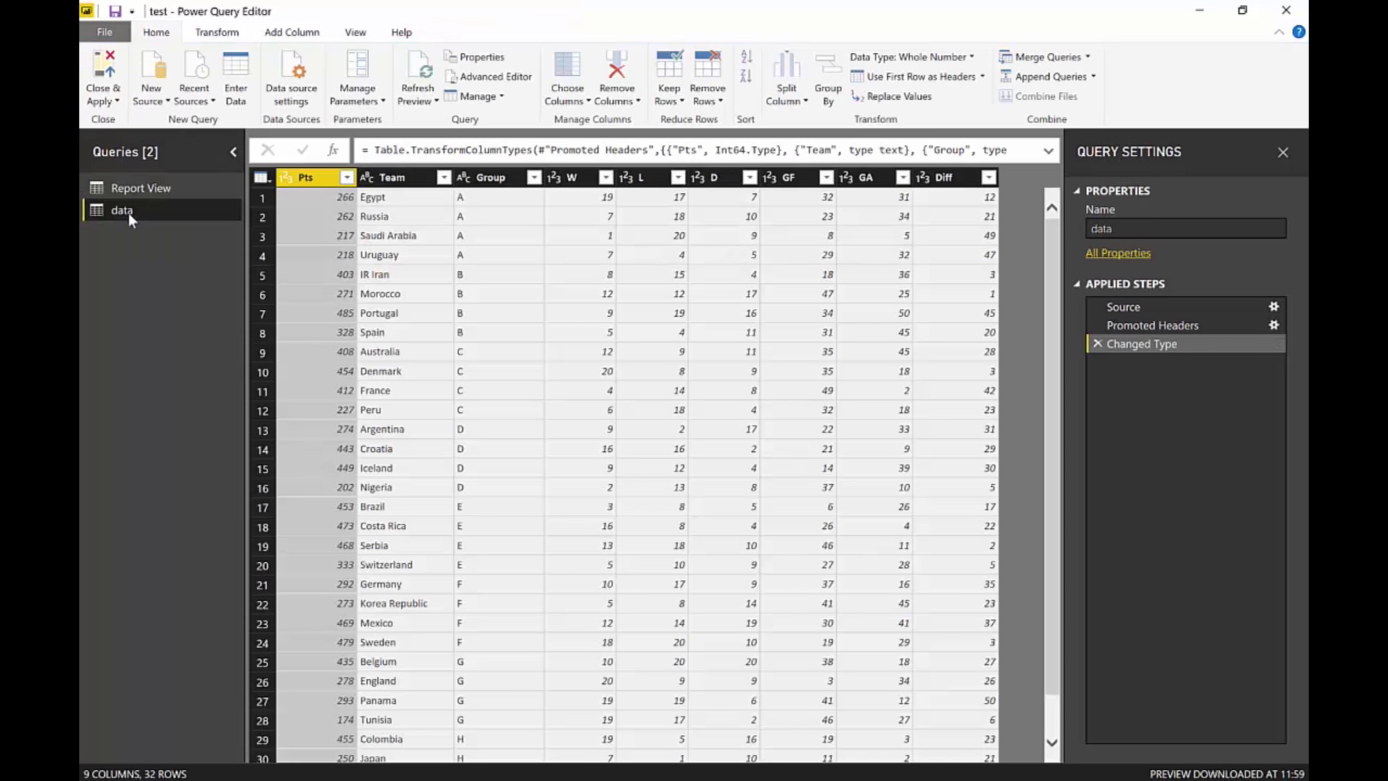
pyautogui.rightClick(128, 213)
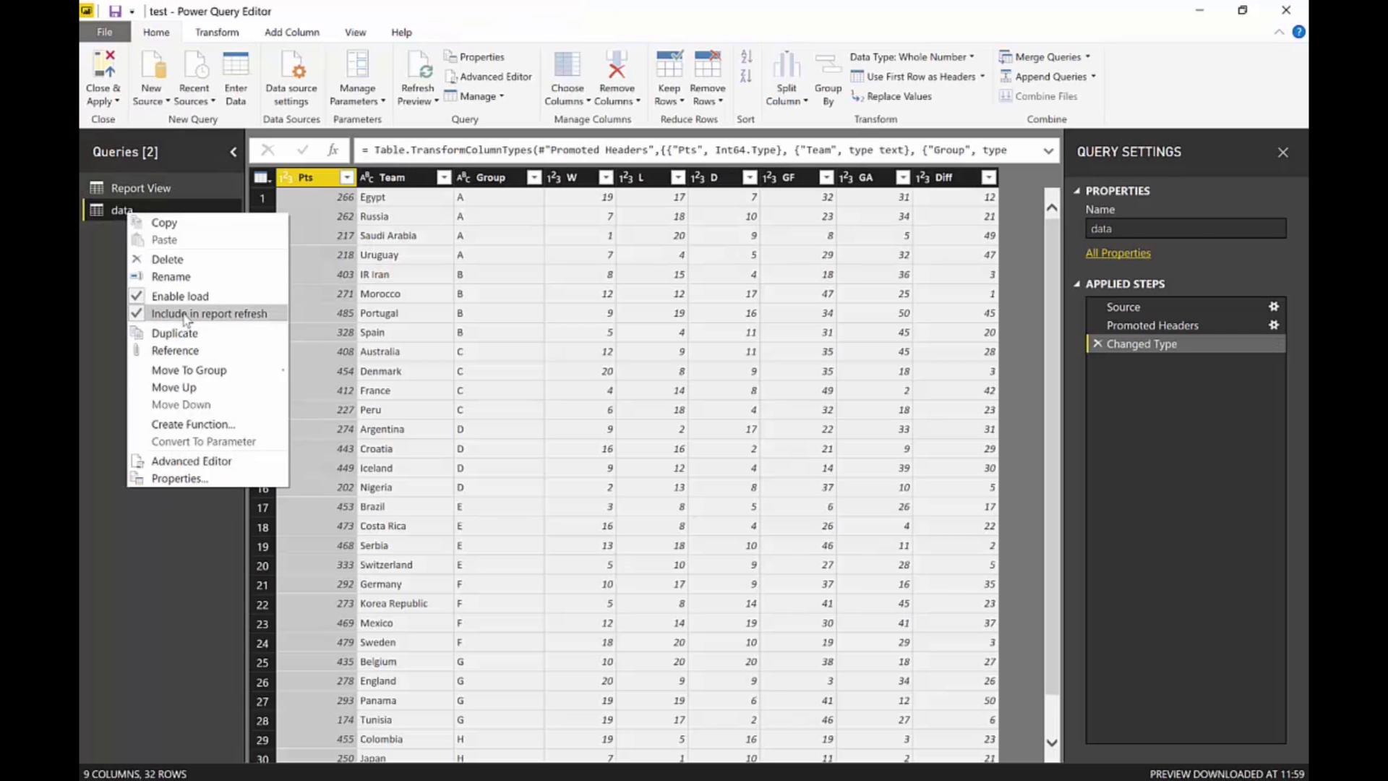
pyautogui.click(187, 317)
pyautogui.click(103, 73)
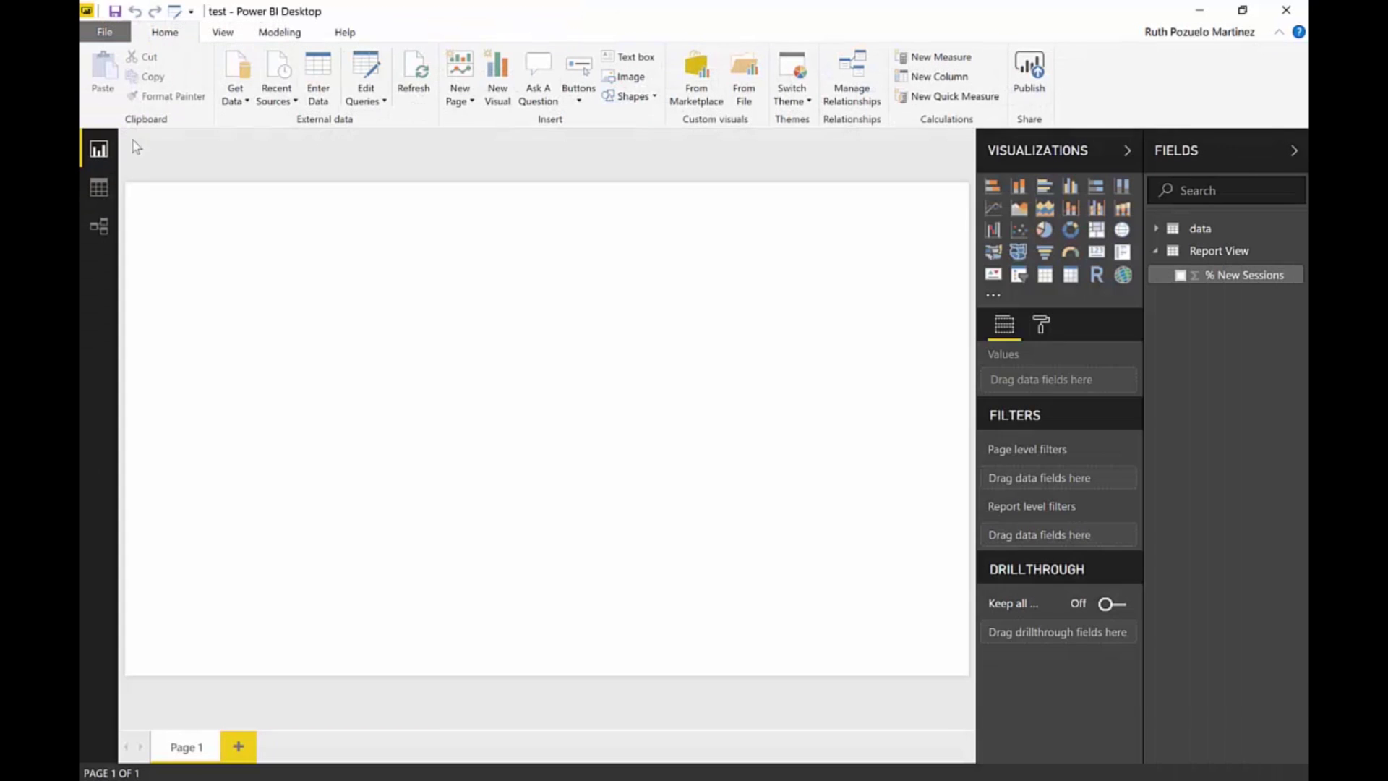
pyautogui.click(416, 72)
# Save the report and publish it to My workspace, replacing the existing test dataset.
pyautogui.click(1030, 76)
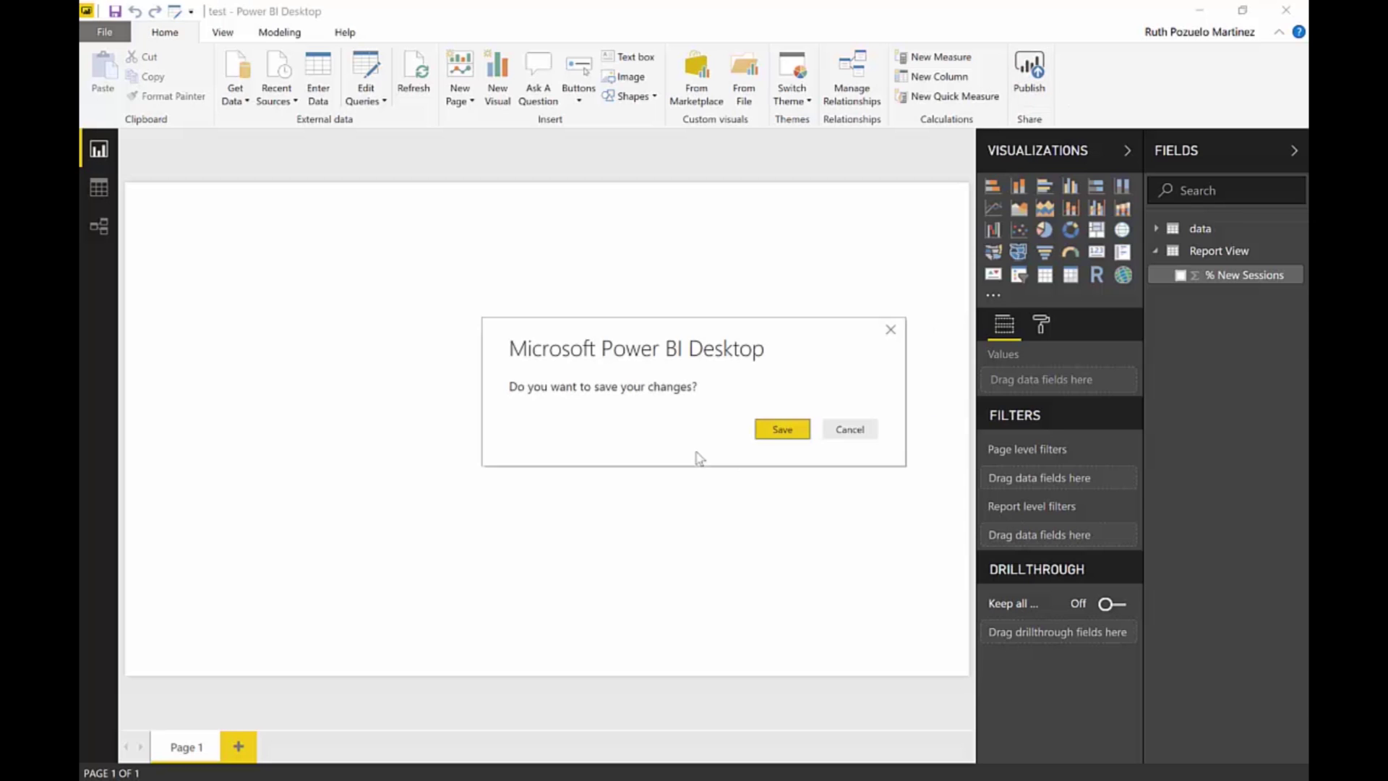
pyautogui.click(759, 432)
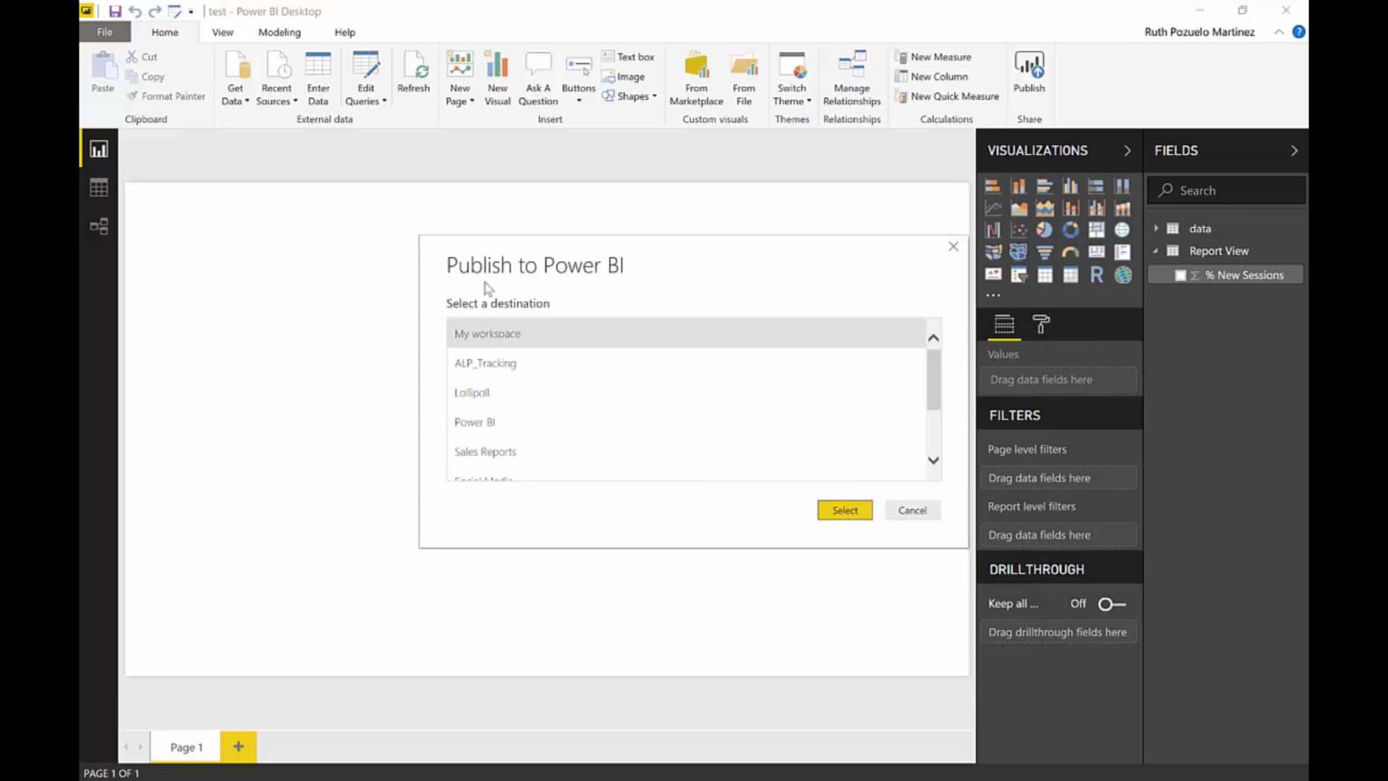
pyautogui.click(846, 511)
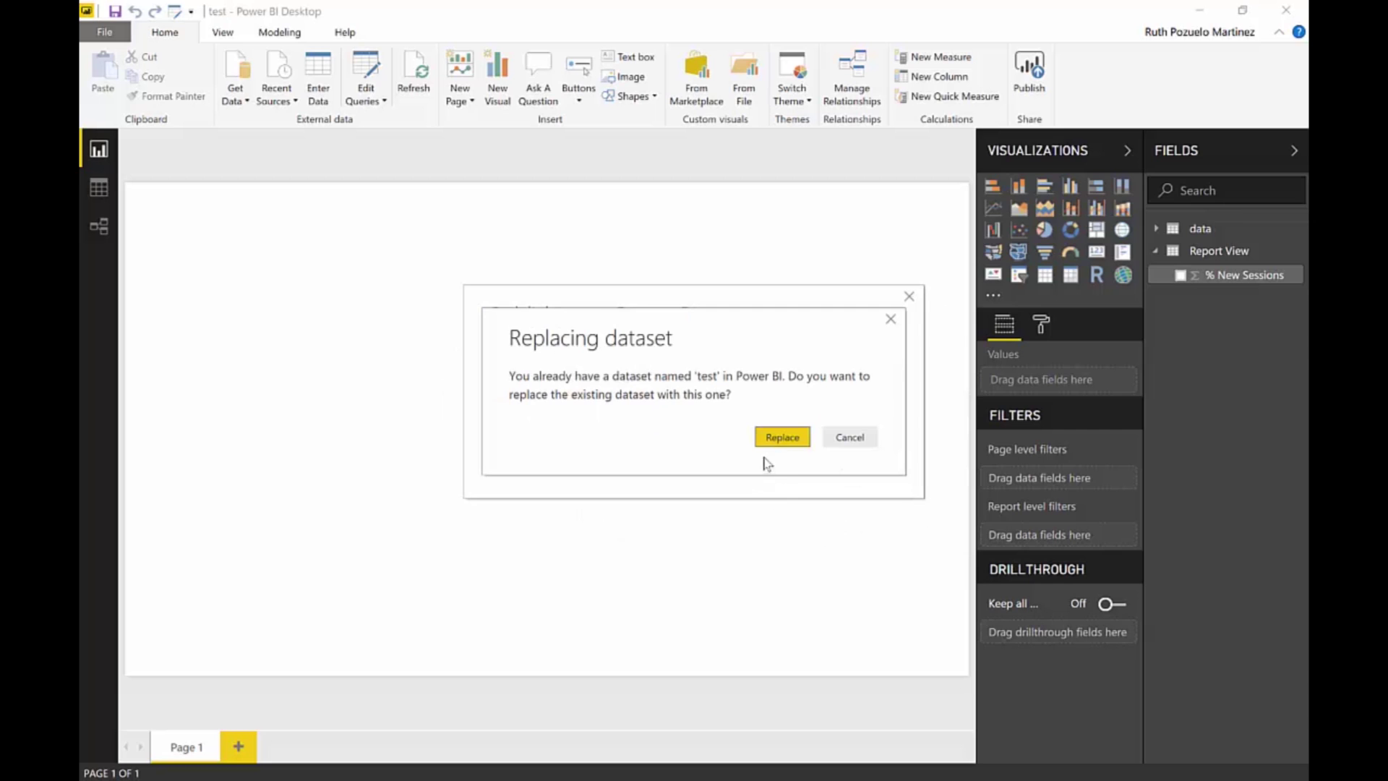
pyautogui.click(785, 442)
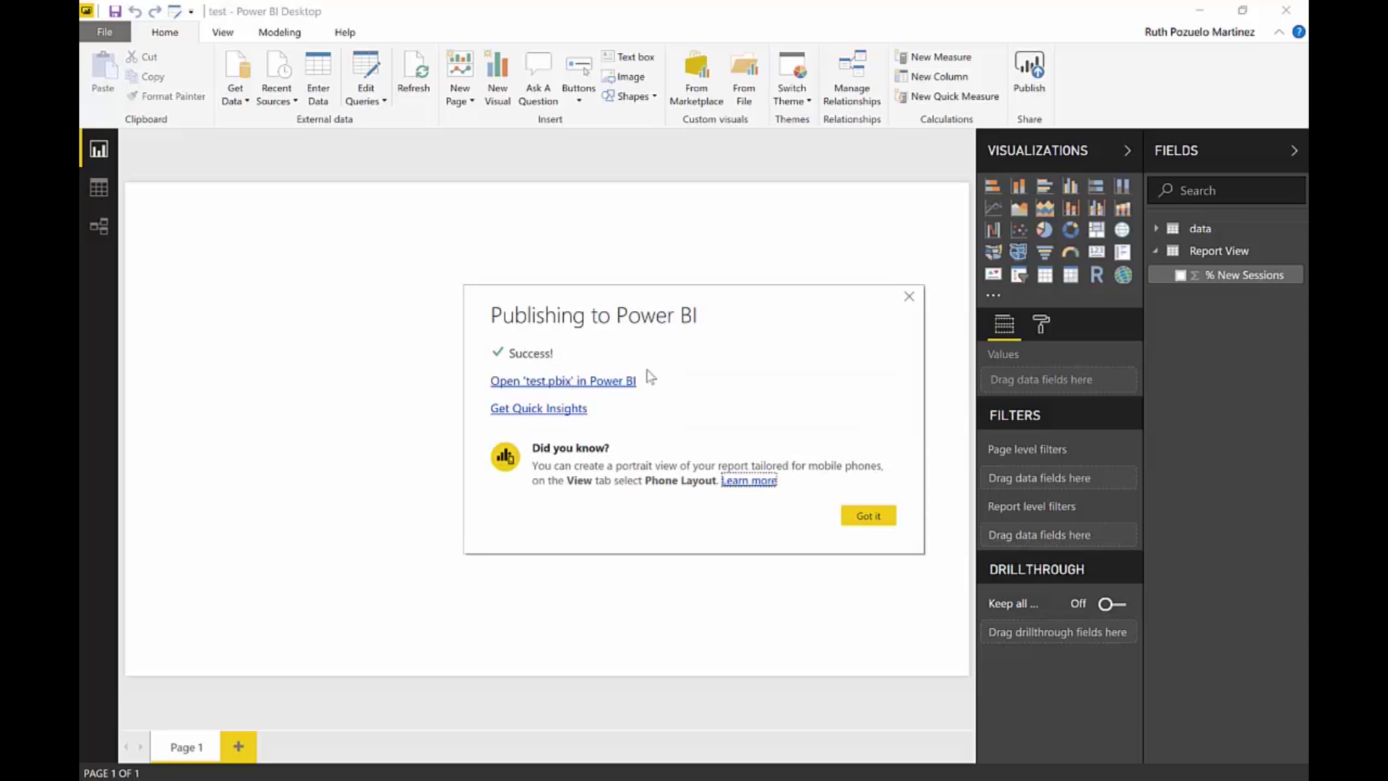
# Open the published test report online and examine its dataset's gateway connection and data source credentials.
pyautogui.click(620, 381)
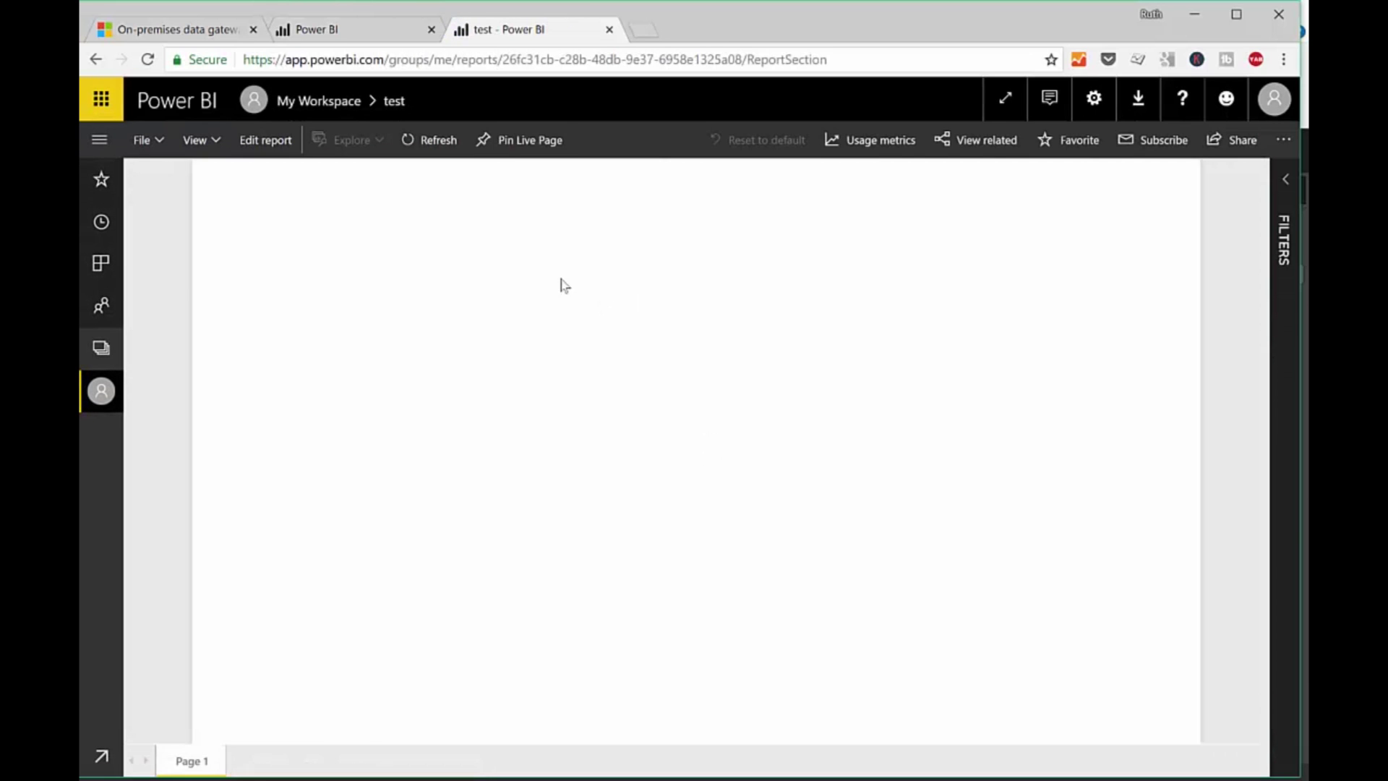
pyautogui.click(340, 110)
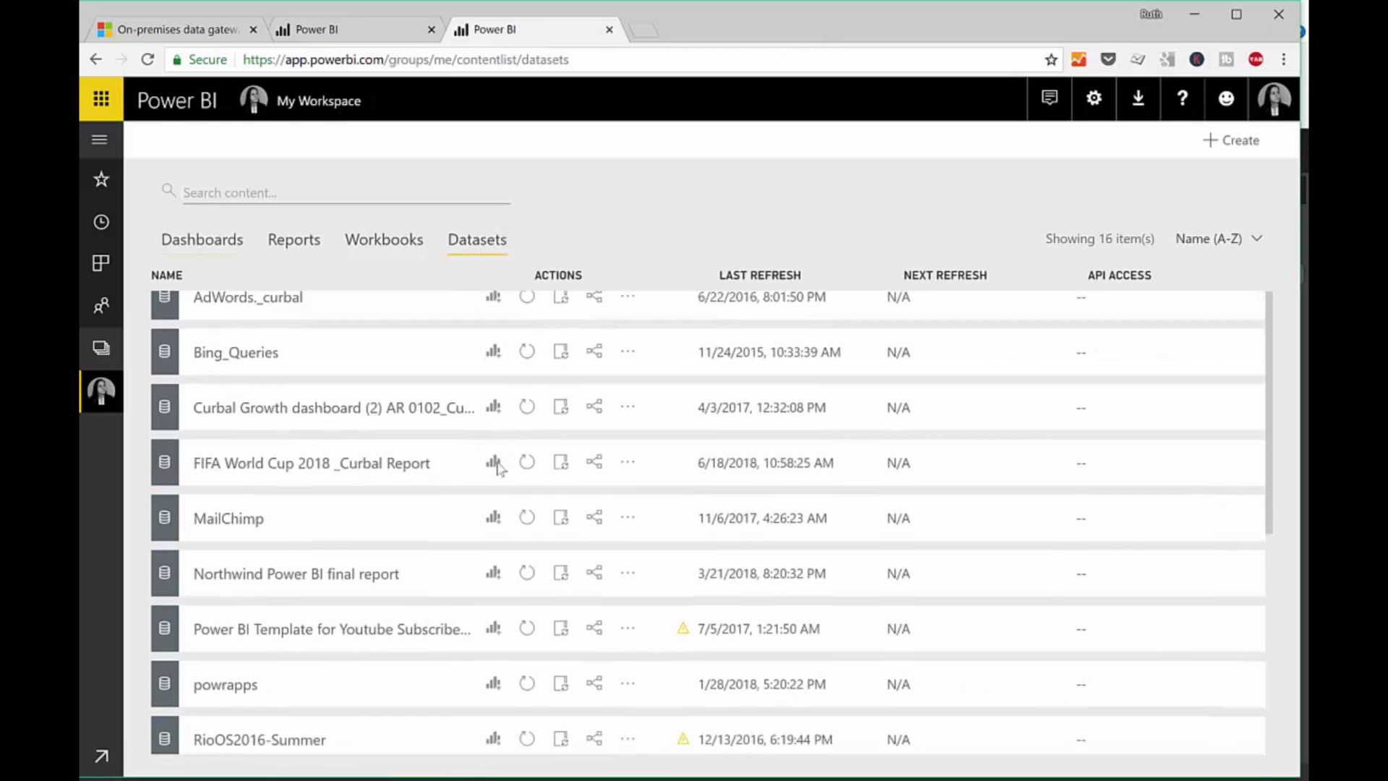
pyautogui.scroll(-6, 499, 506)
pyautogui.click(562, 619)
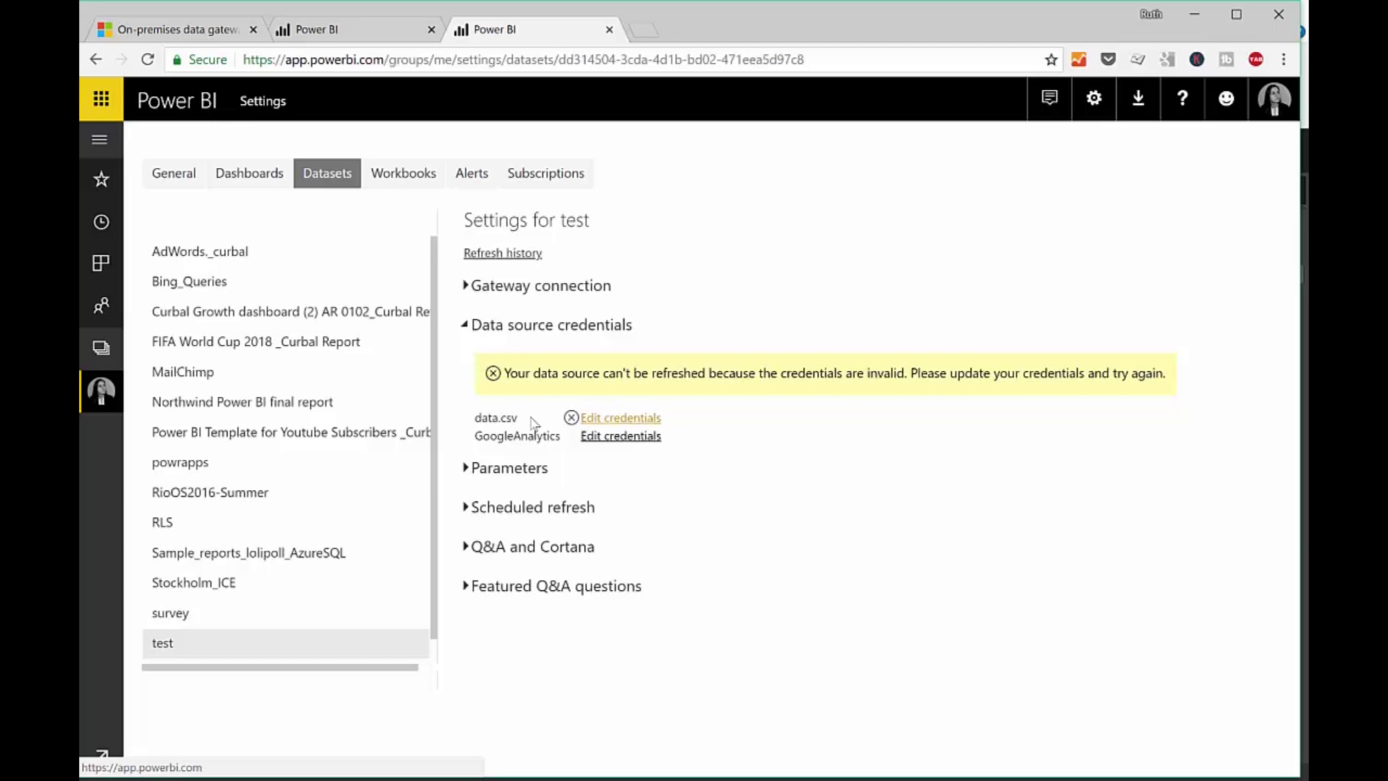
pyautogui.click(564, 288)
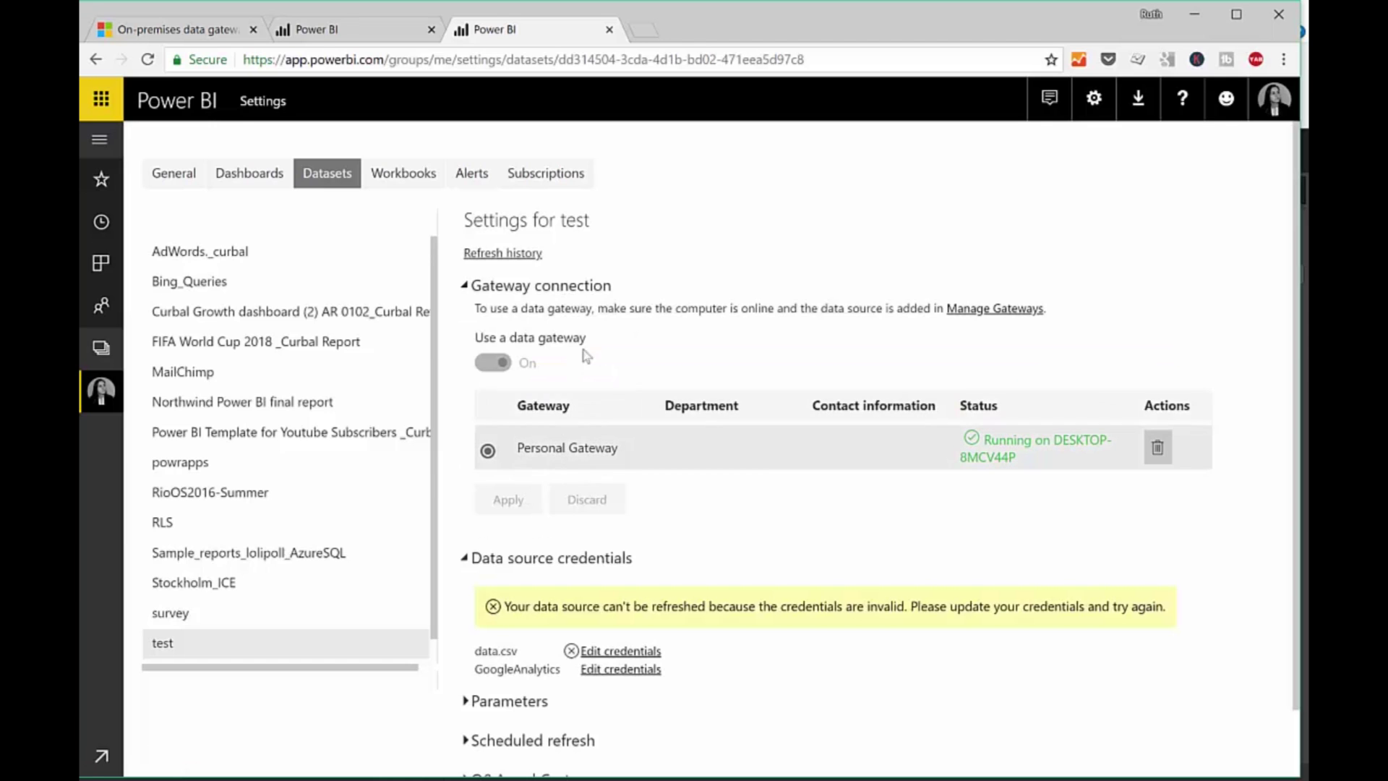
pyautogui.click(547, 290)
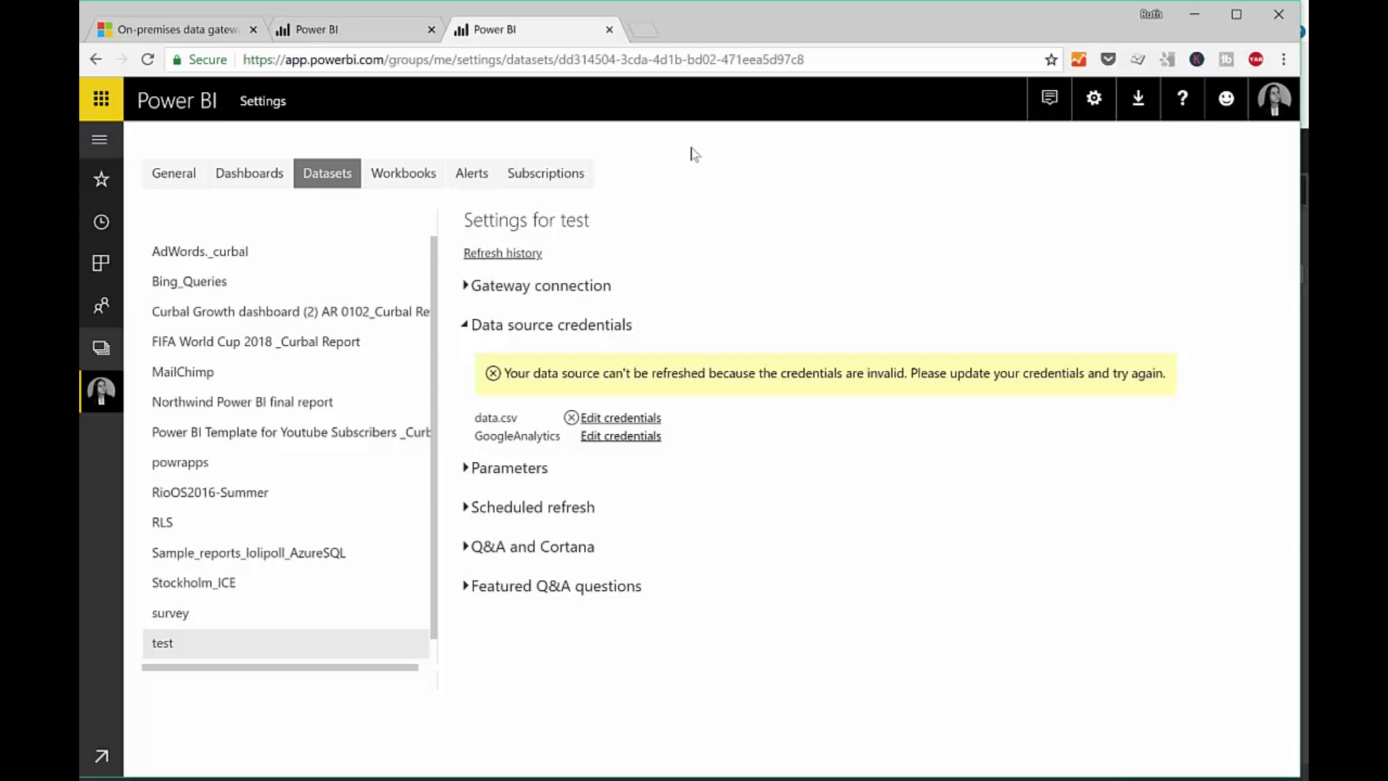
# Switch to the FIFA World Cup 2018 report in Power BI Desktop and examine the Matches query's Source step, full formula and source settings.
pyautogui.hotkey('alt', 'Tab')
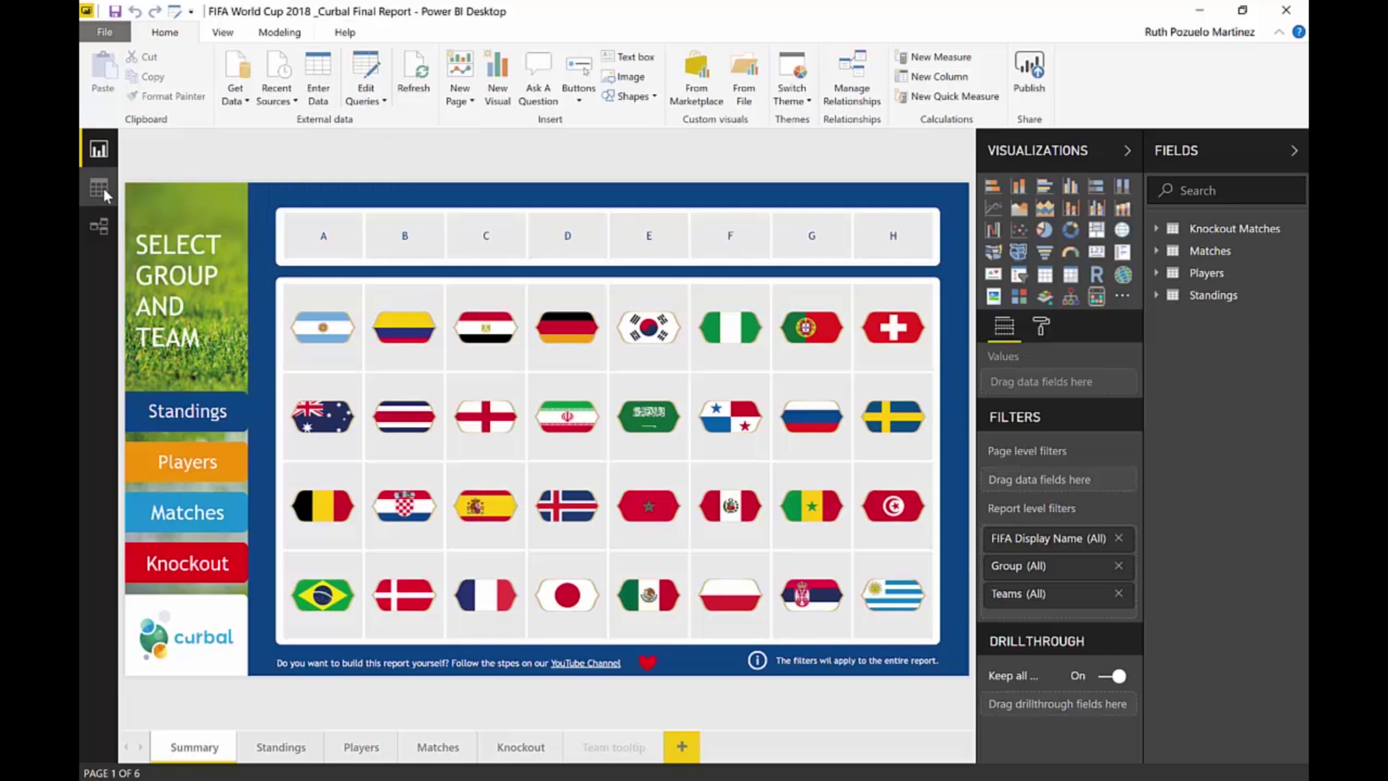
pyautogui.click(366, 70)
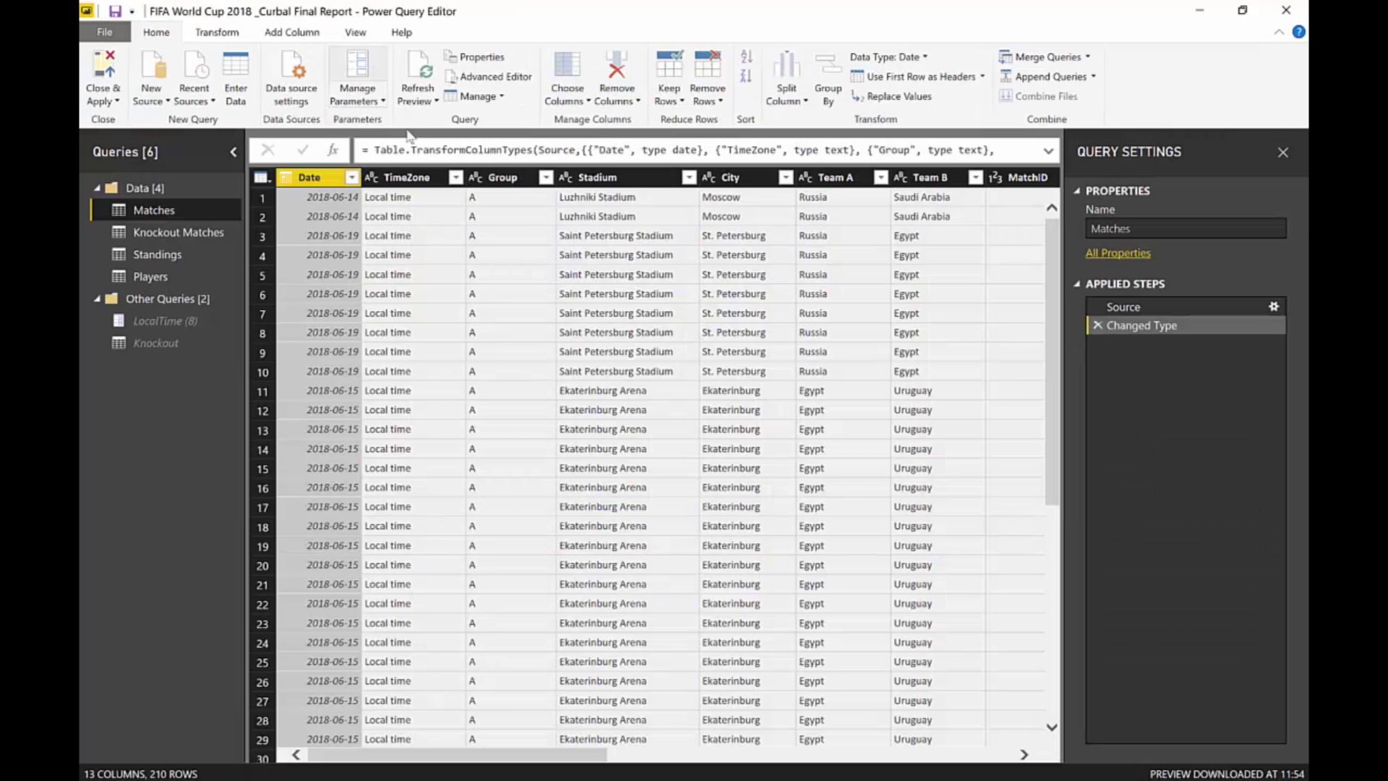
pyautogui.click(1125, 310)
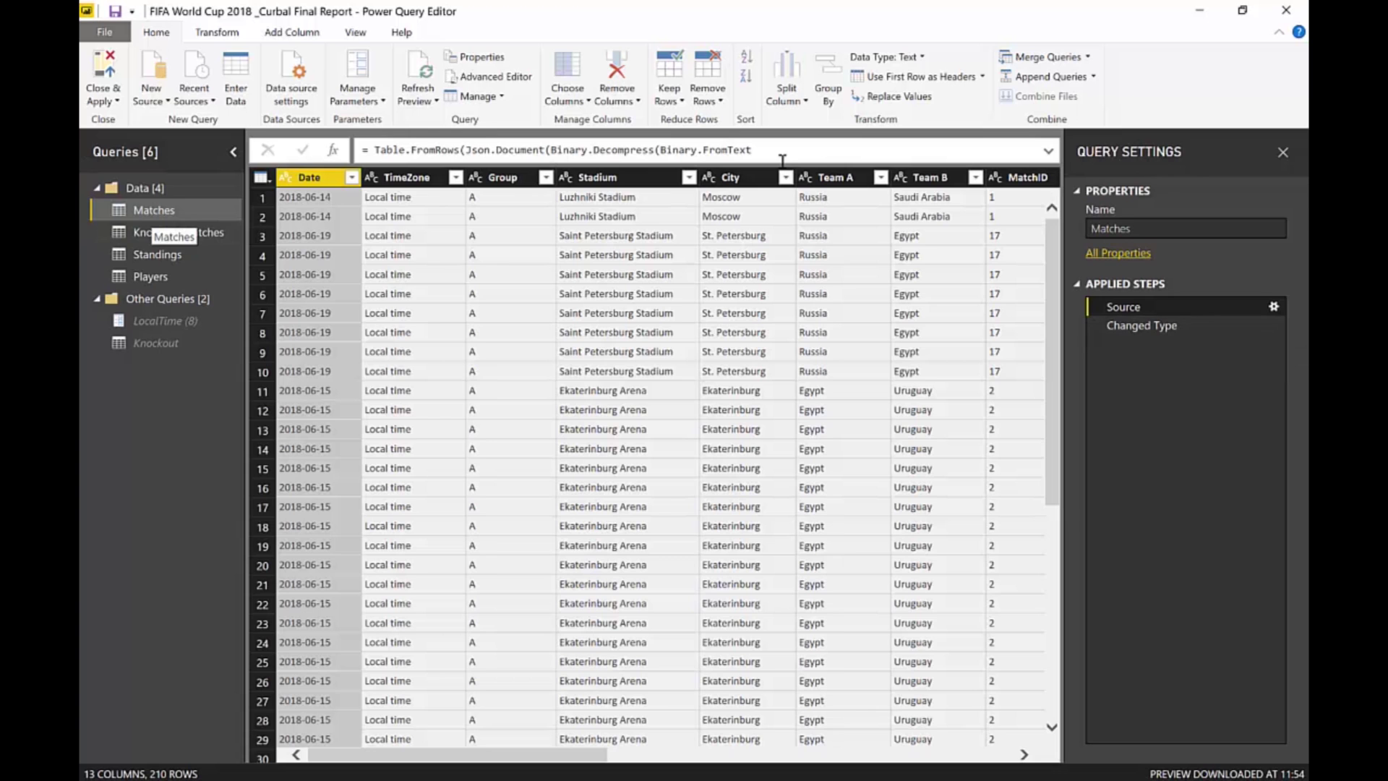
pyautogui.click(1049, 151)
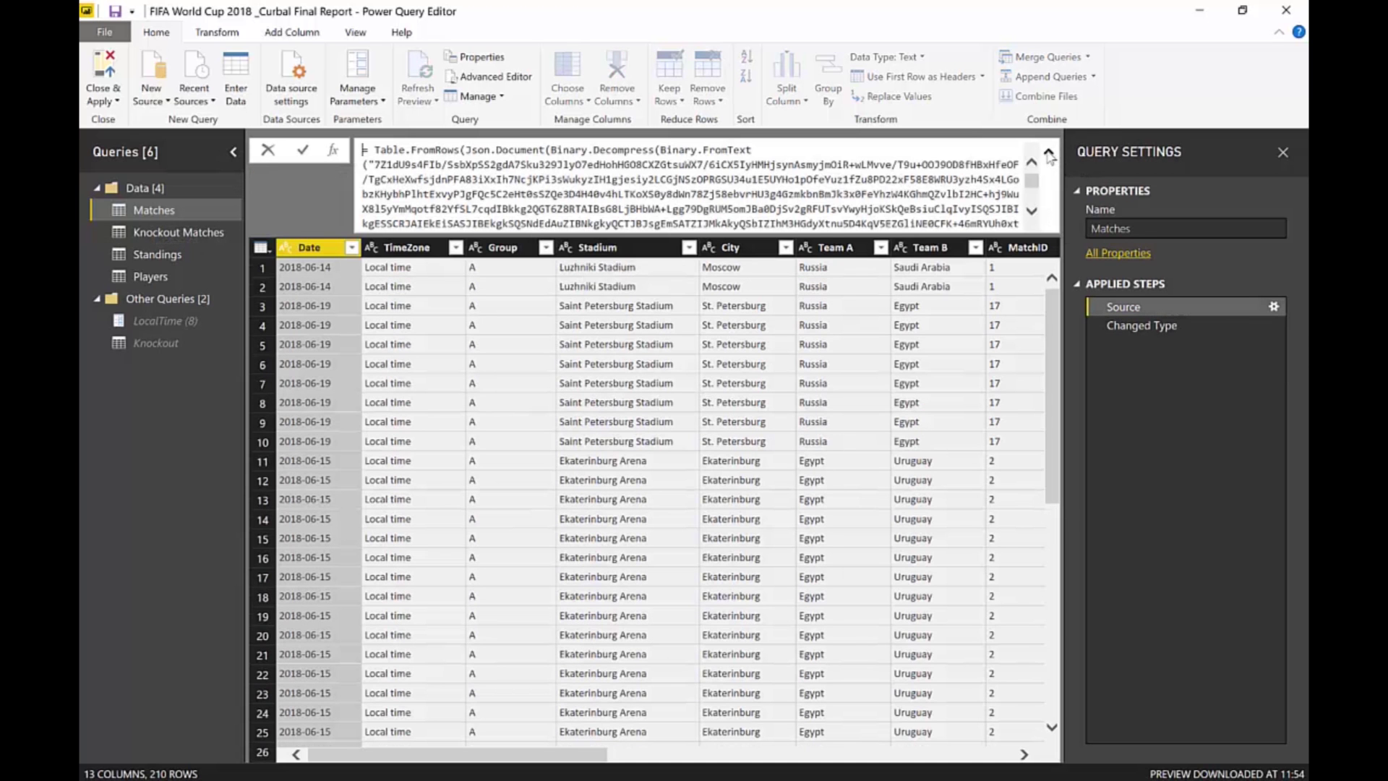
pyautogui.click(1274, 309)
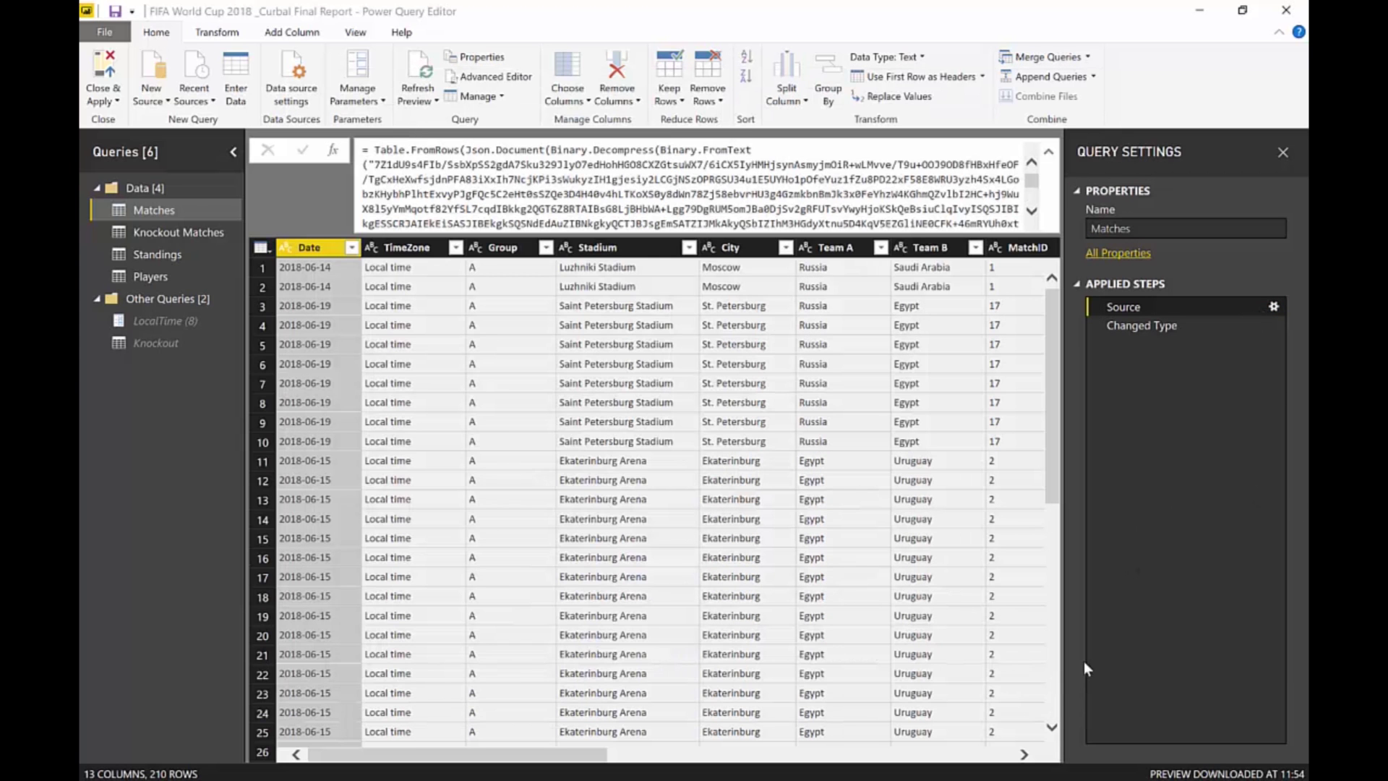
# Examine the Players query's rows and its Source step formula, then close the query editor and apply.
pyautogui.click(1041, 677)
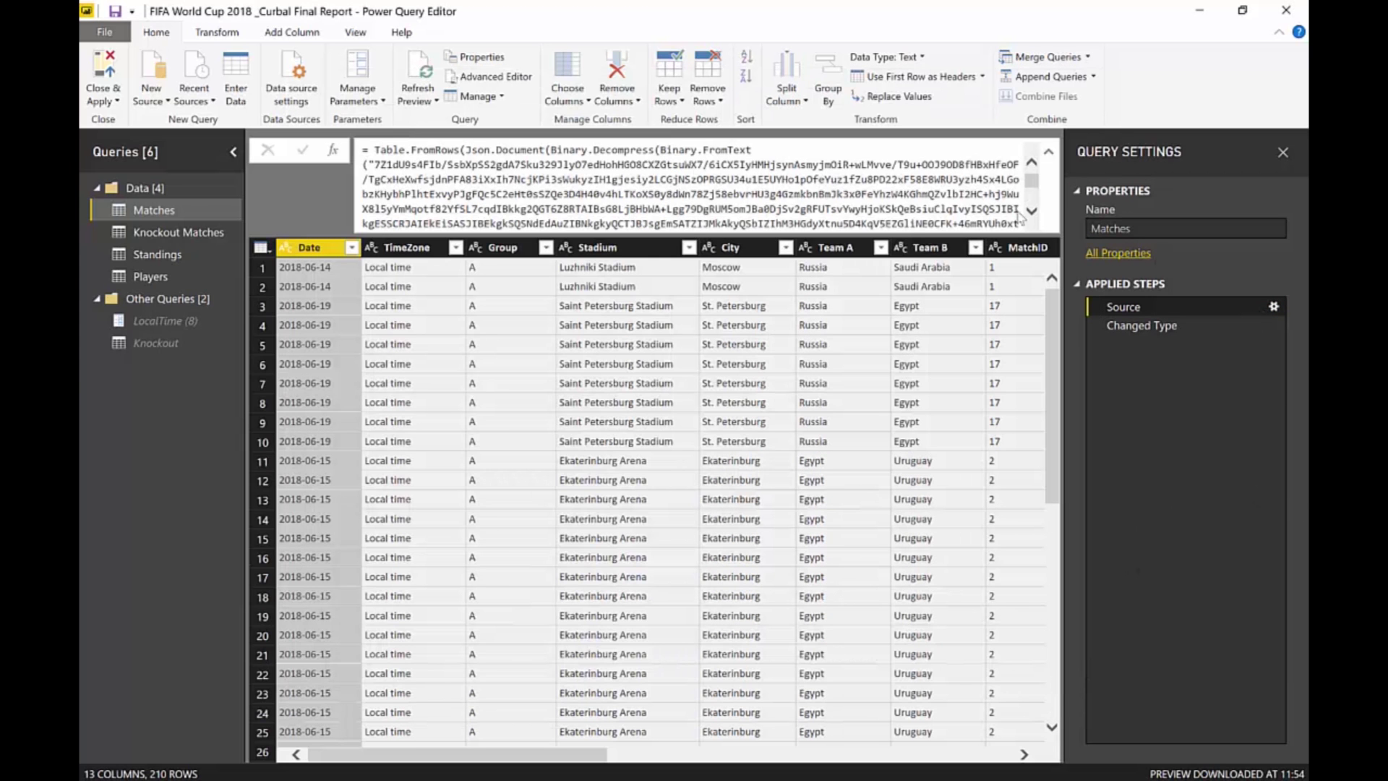
pyautogui.click(162, 282)
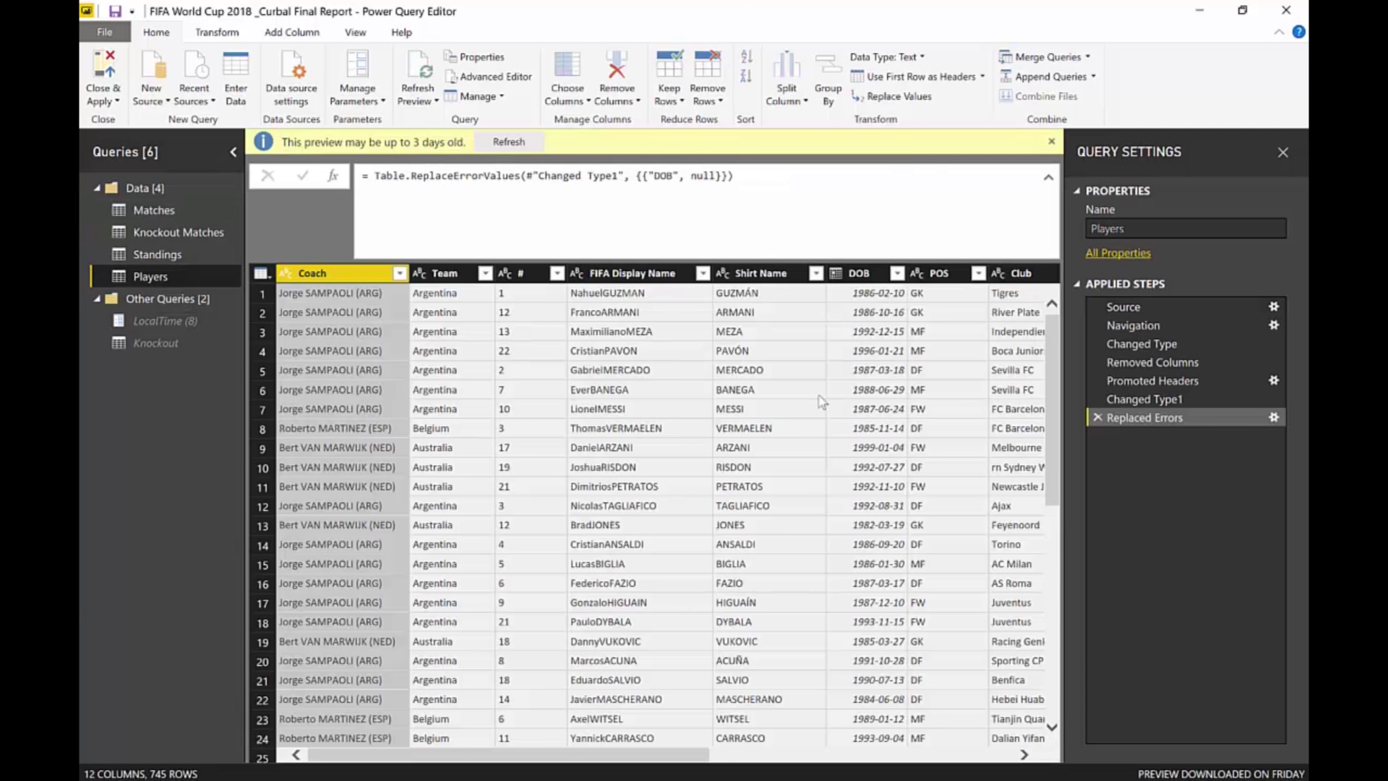
pyautogui.scroll(-9, 1053, 441)
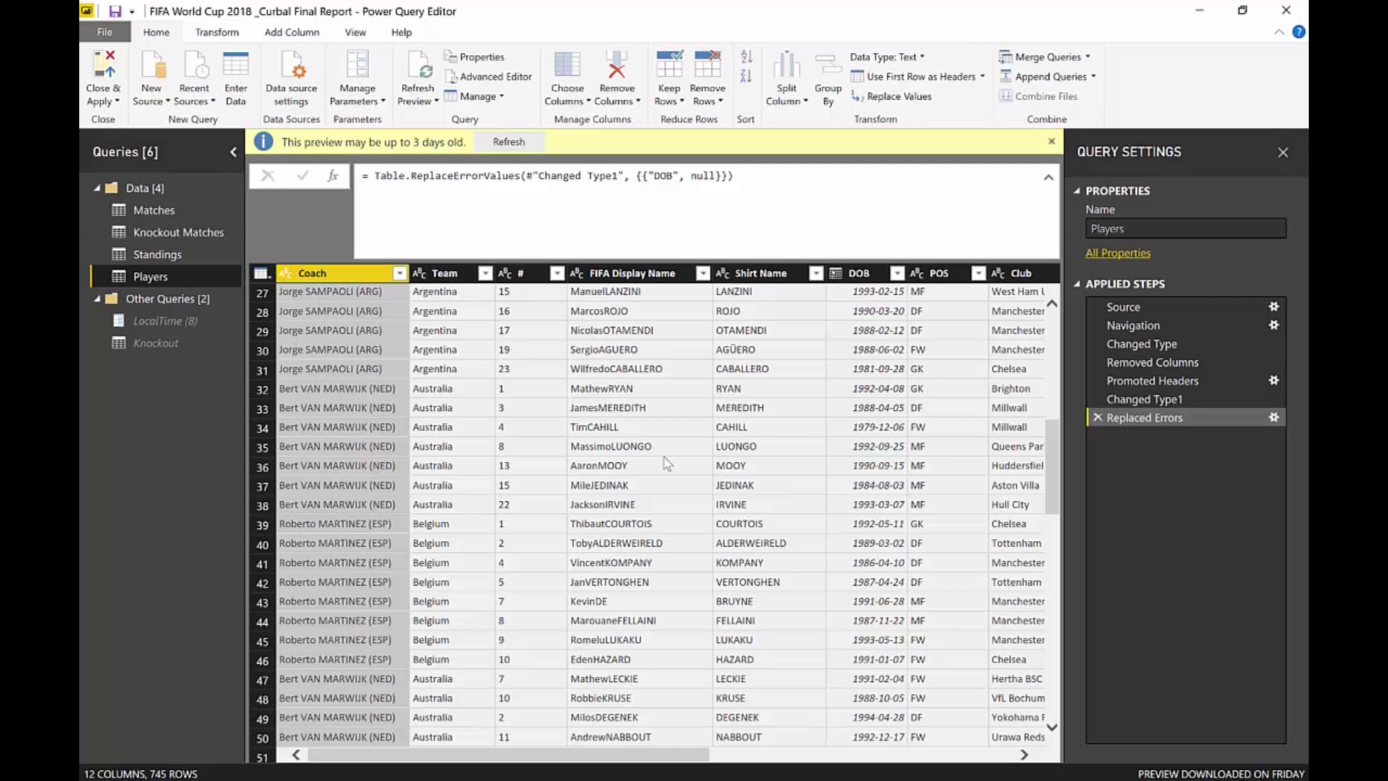
pyautogui.click(1152, 304)
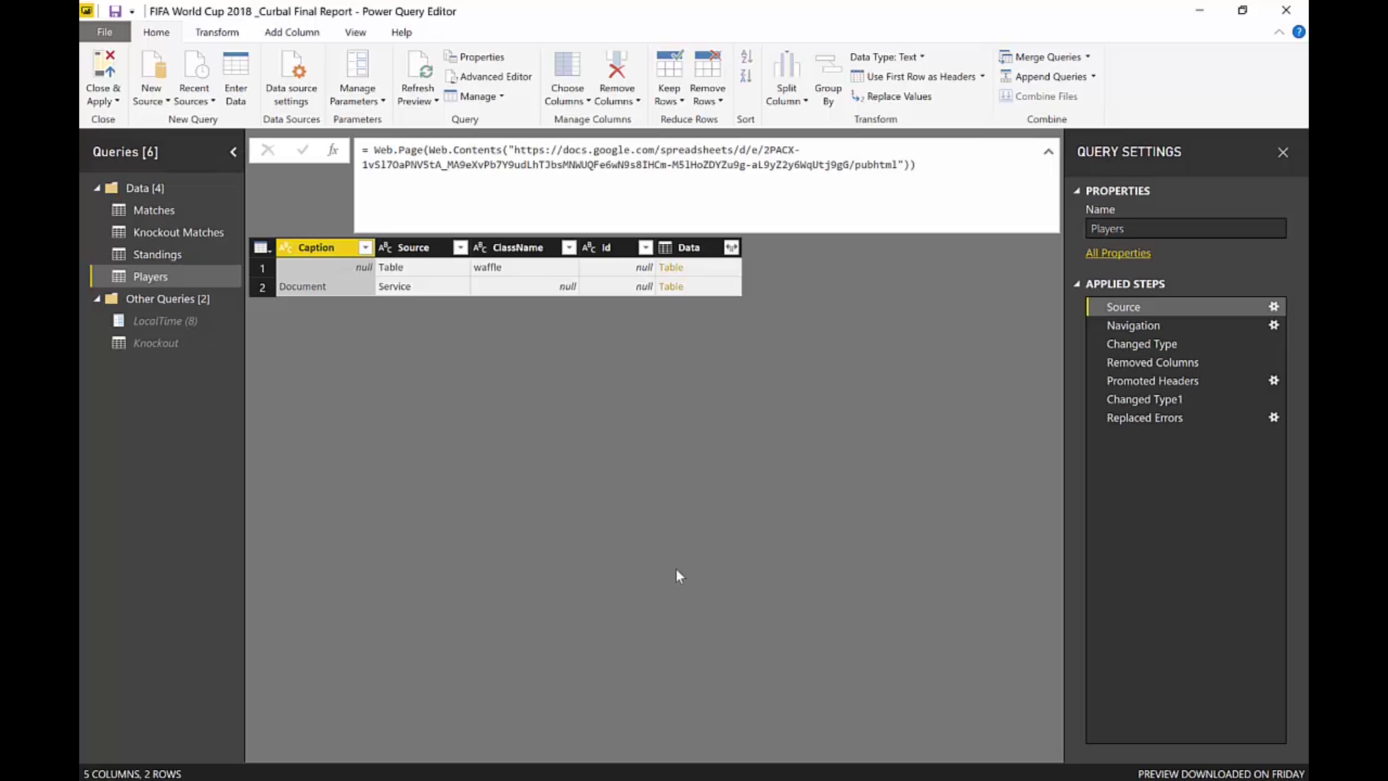
pyautogui.click(103, 72)
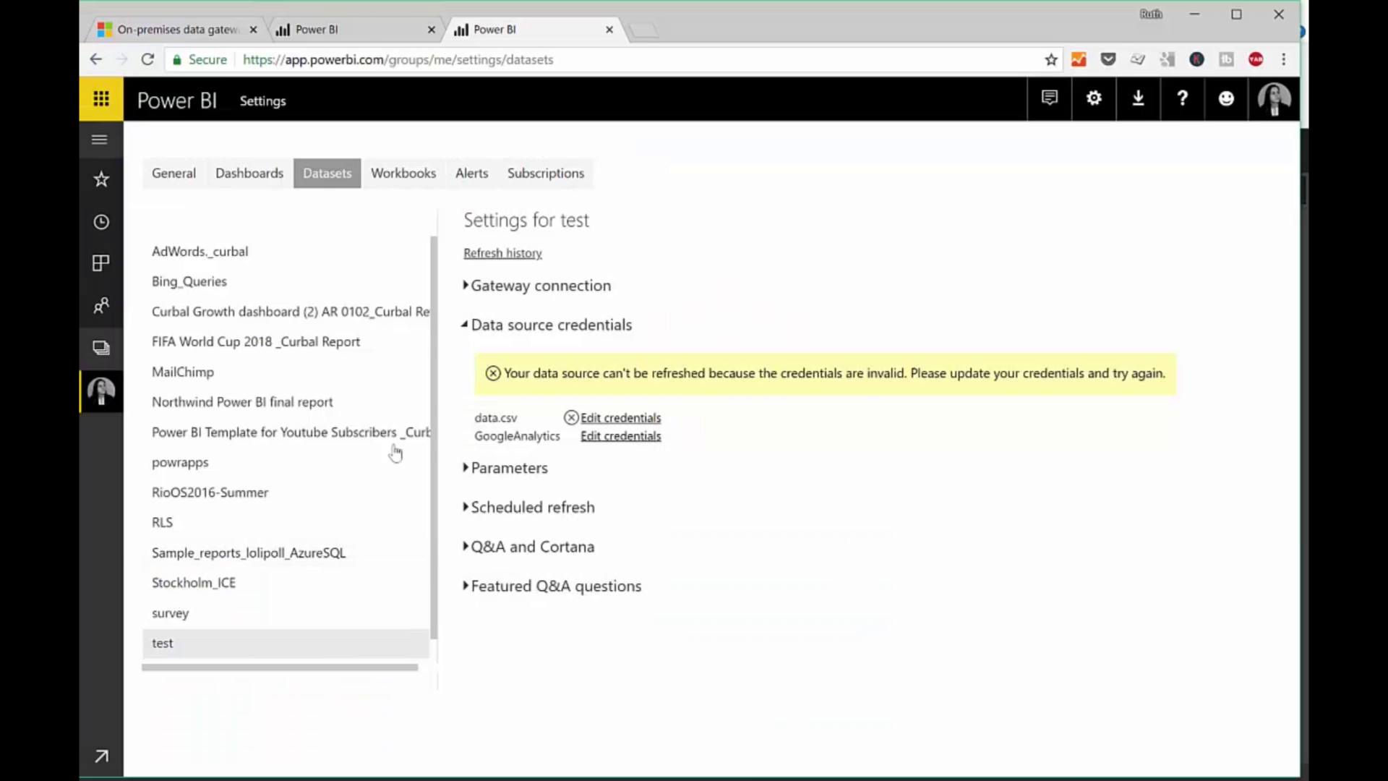
# In the Power BI service dataset settings, examine the FIFA World Cup 2018 _Curbal Report dataset's last refresh status, gateway connection and data source credentials.
pyautogui.click(293, 346)
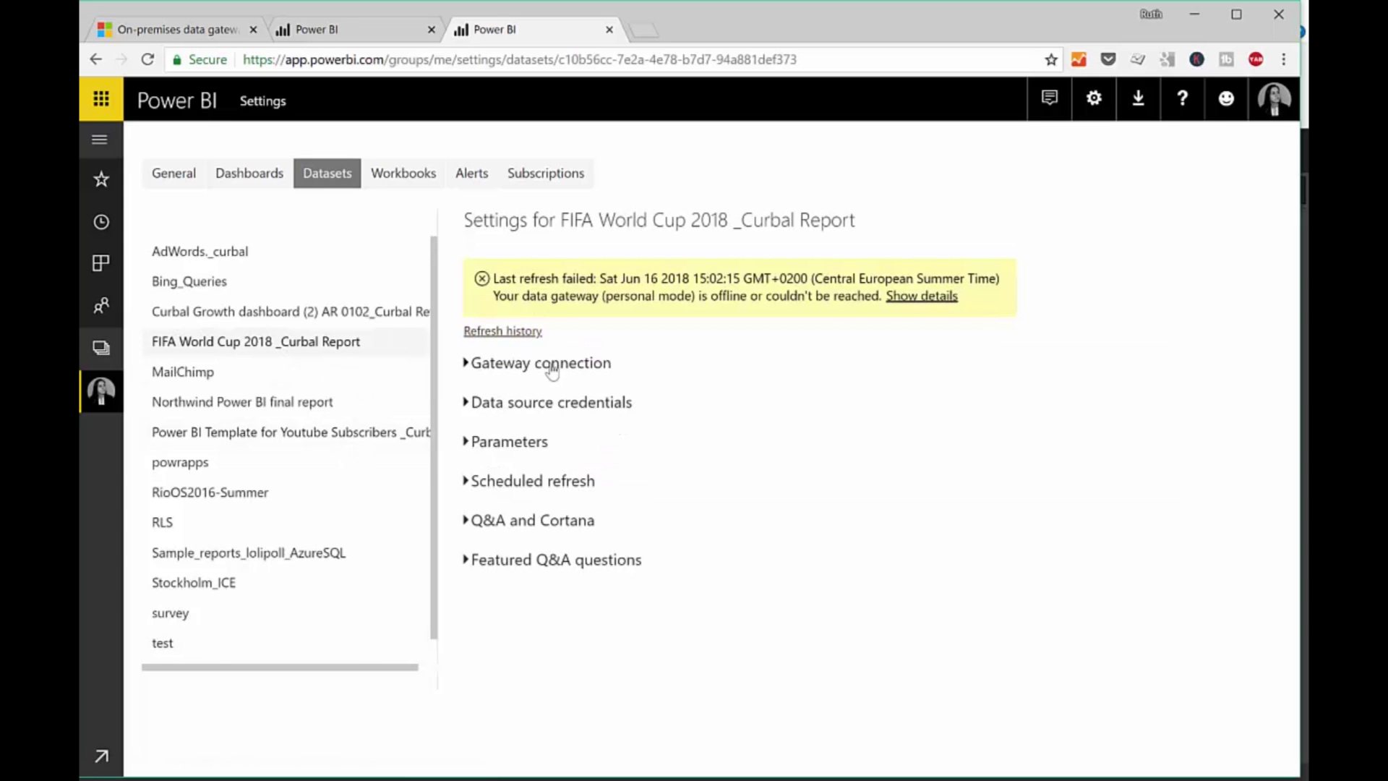
pyautogui.moveTo(546, 279); pyautogui.dragTo(877, 280)
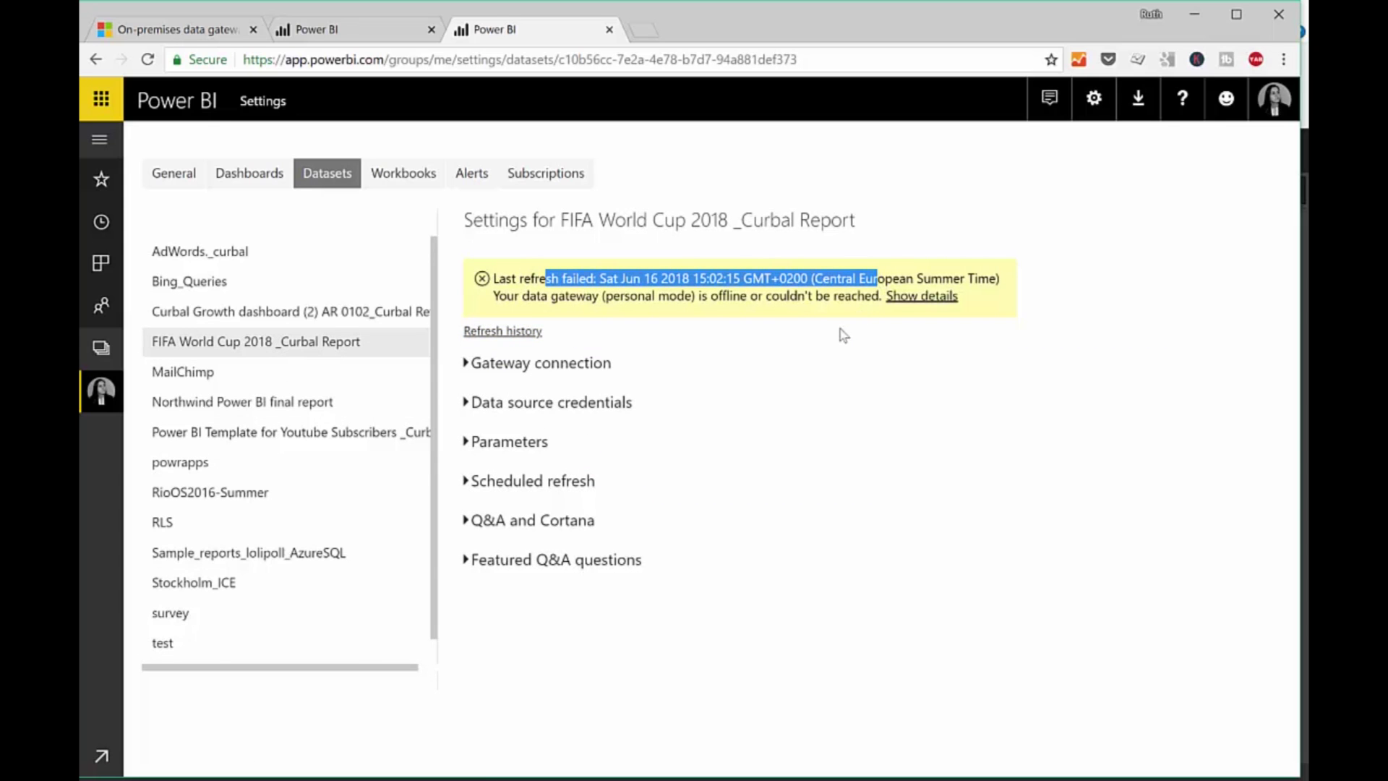
pyautogui.click(590, 365)
pyautogui.click(590, 369)
pyautogui.click(590, 369)
pyautogui.click(590, 369)
pyautogui.click(568, 404)
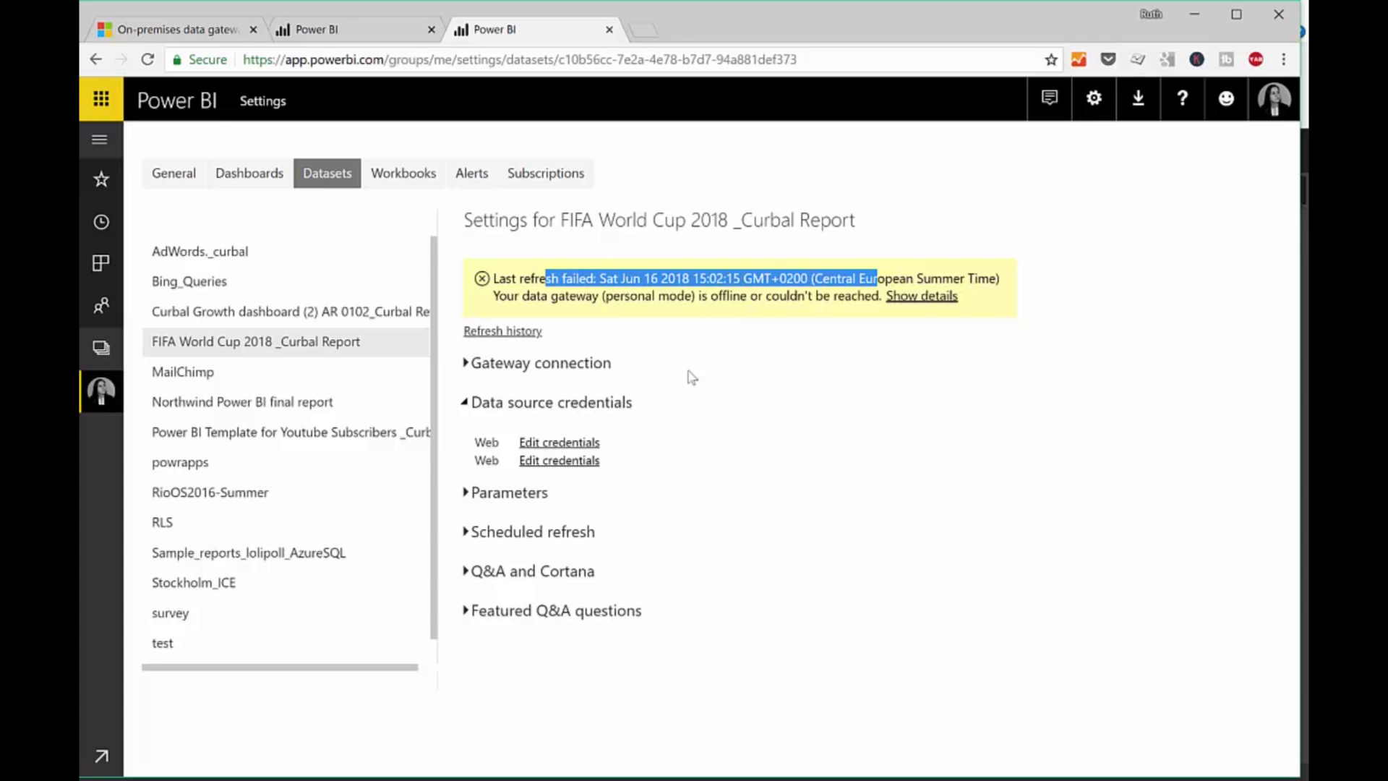
pyautogui.click(753, 317)
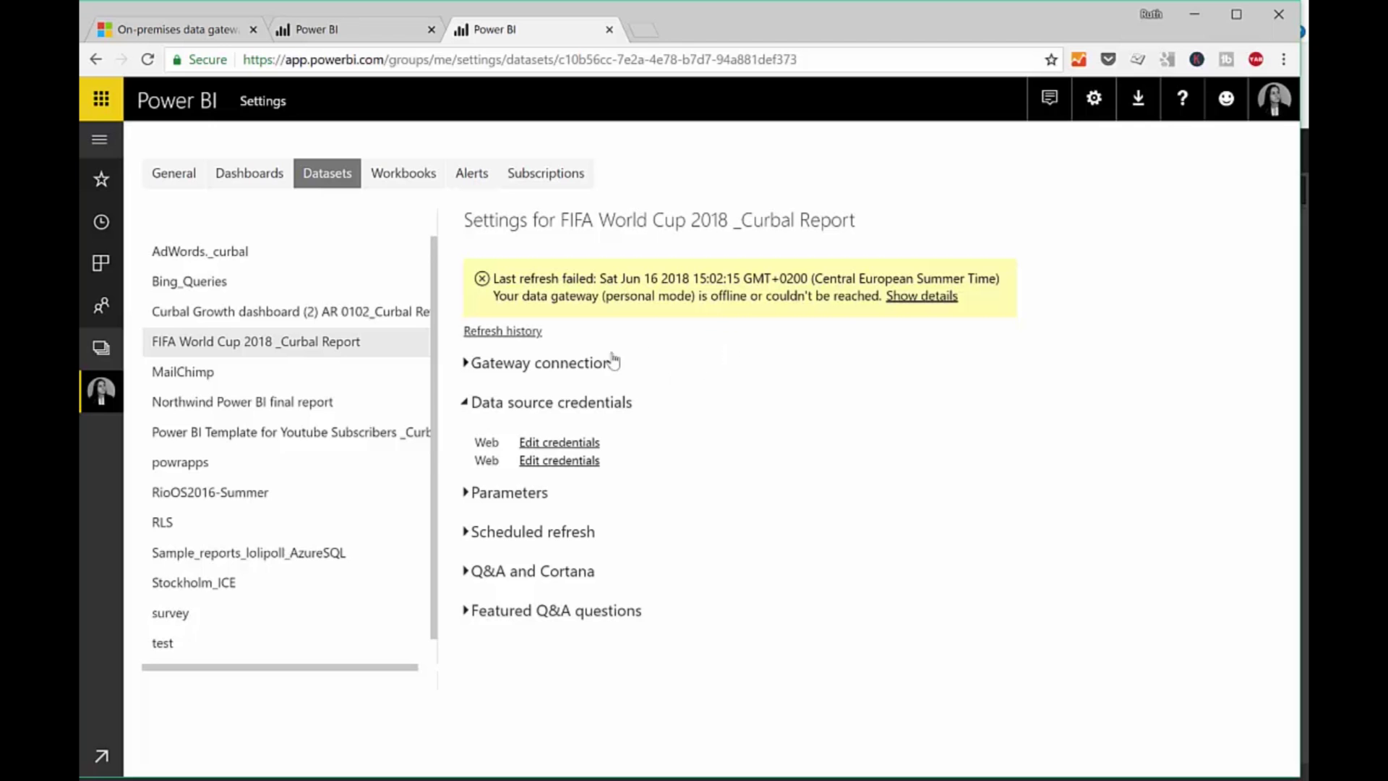
# Switch to the On-premises data gateway documentation and examine the column headings in the list of available data source types.
pyautogui.click(153, 35)
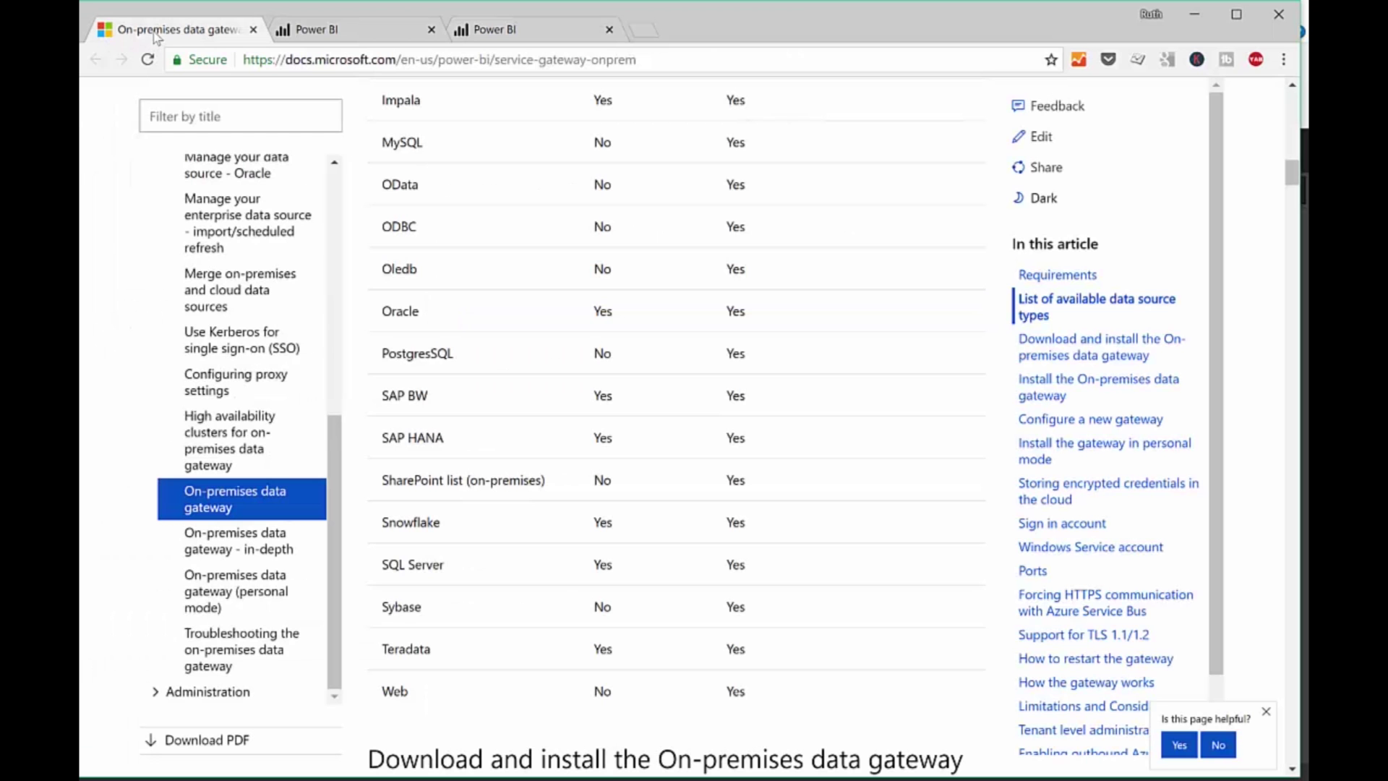
pyautogui.scroll(7, 795, 578)
pyautogui.scroll(10, 749, 517)
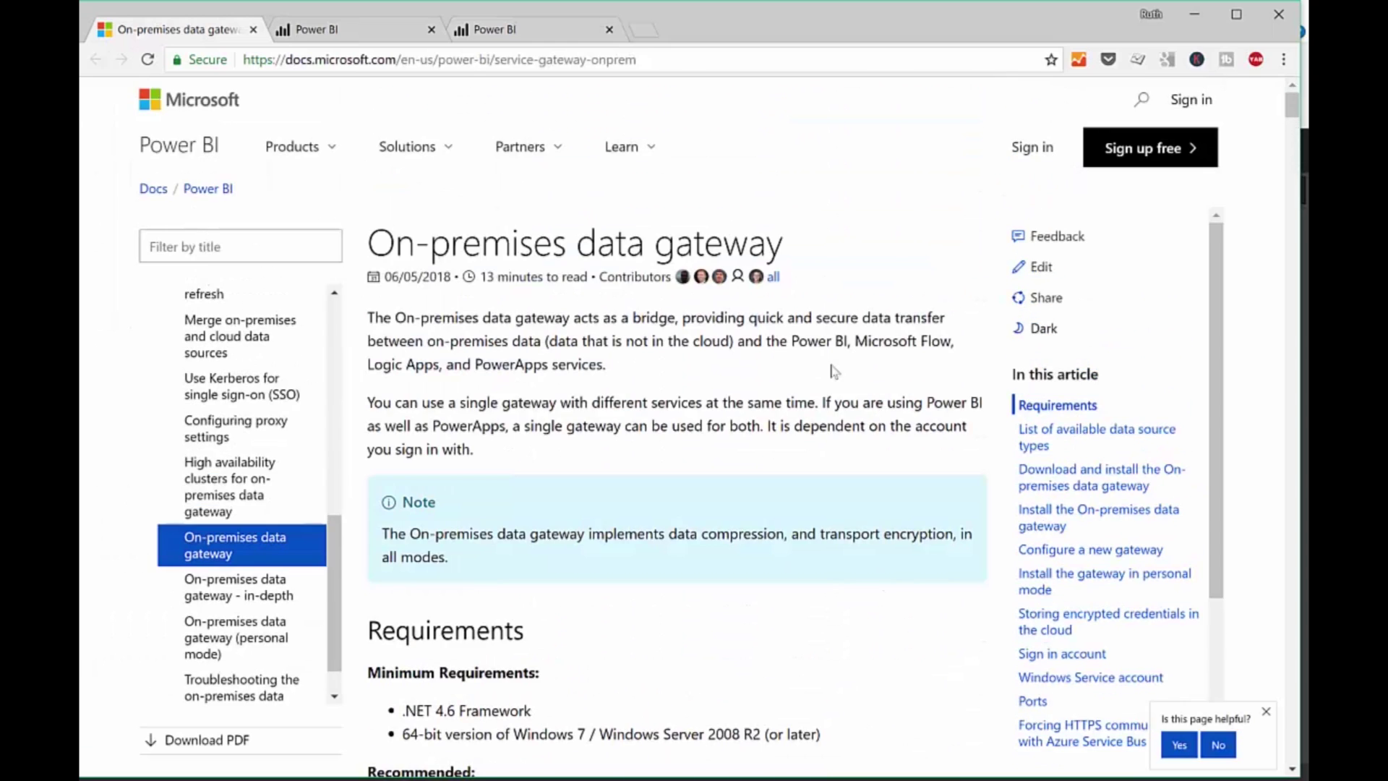
pyautogui.scroll(-15, 713, 491)
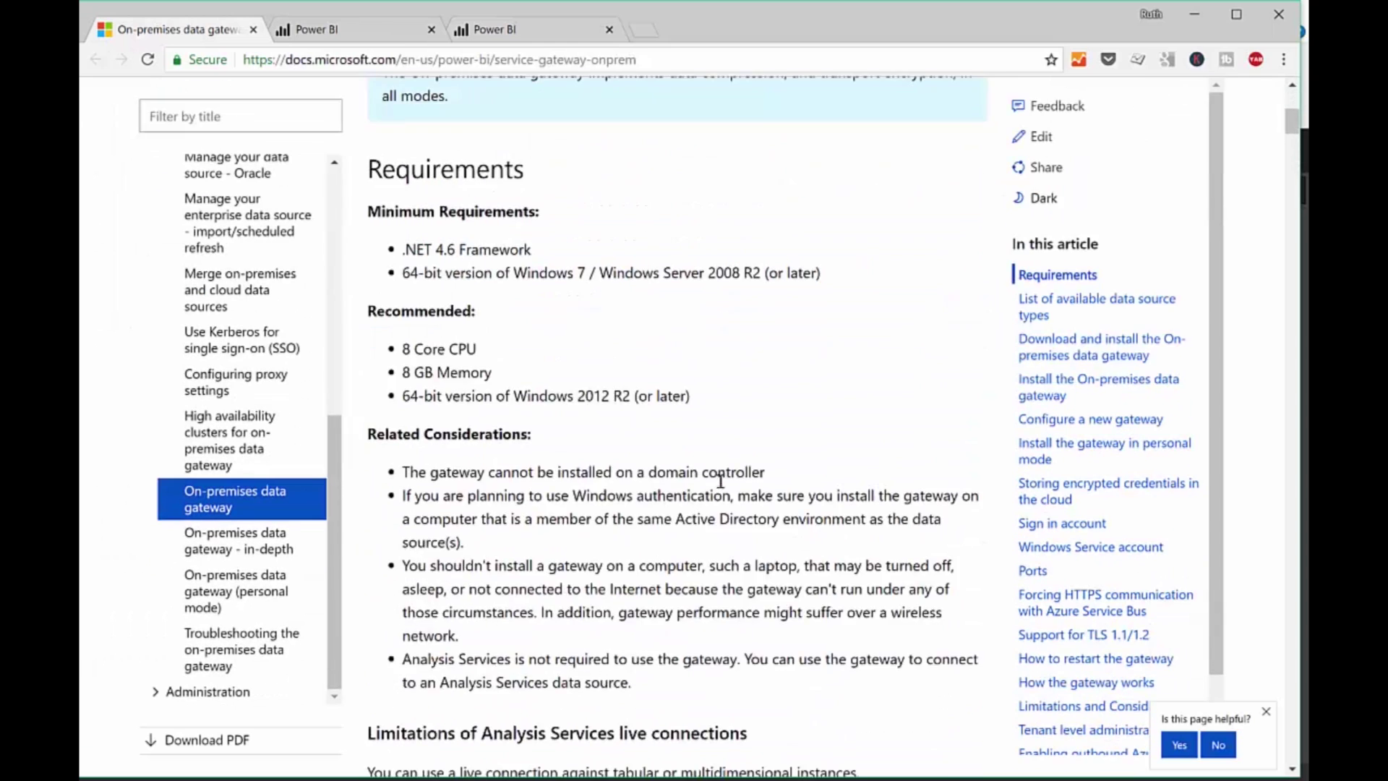
pyautogui.scroll(-3, 712, 499)
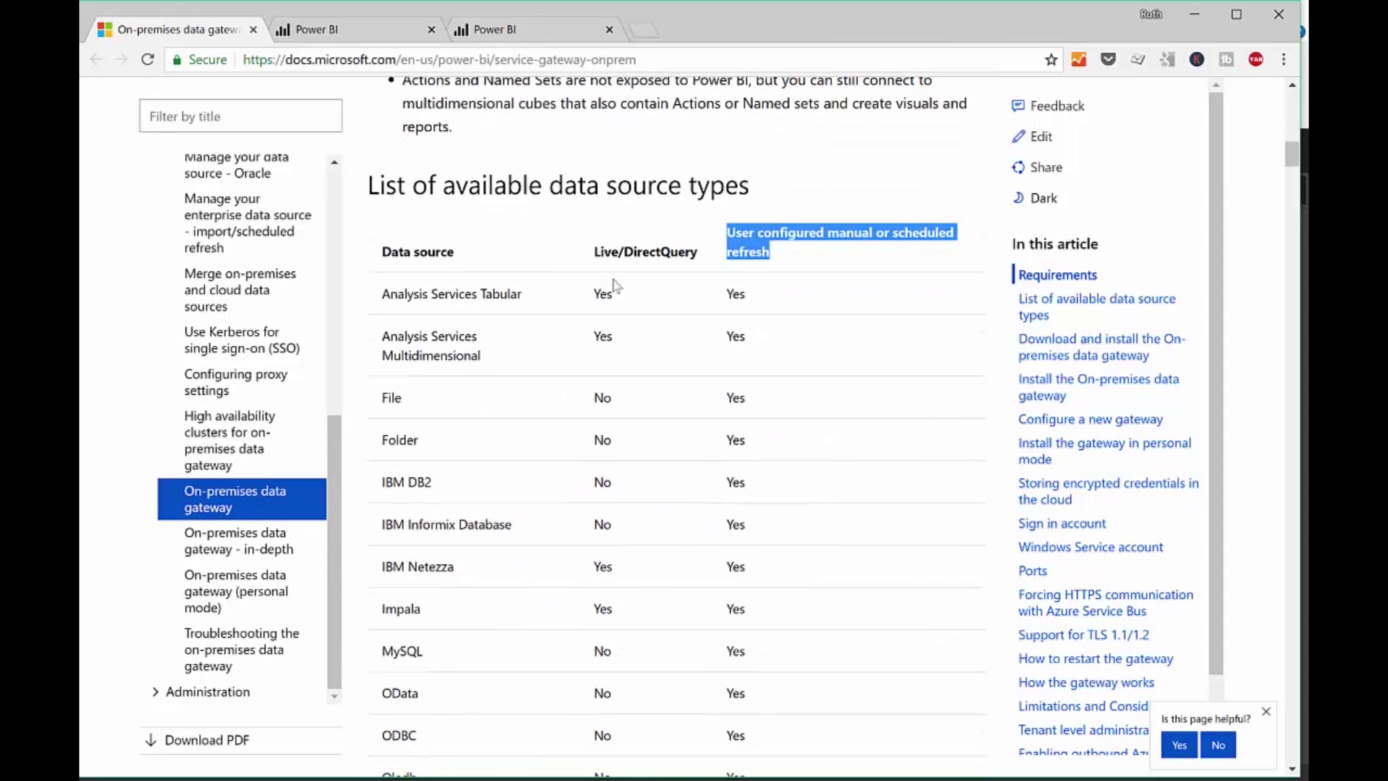
pyautogui.moveTo(589, 252); pyautogui.dragTo(712, 260)
pyautogui.moveTo(781, 232); pyautogui.dragTo(795, 258)
pyautogui.click(796, 258)
# Examine the Web entry in the documentation's data source types table, highlighting its row.
pyautogui.scroll(-5, 799, 415)
pyautogui.scroll(-5, 822, 457)
pyautogui.moveTo(391, 467); pyautogui.dragTo(631, 469)
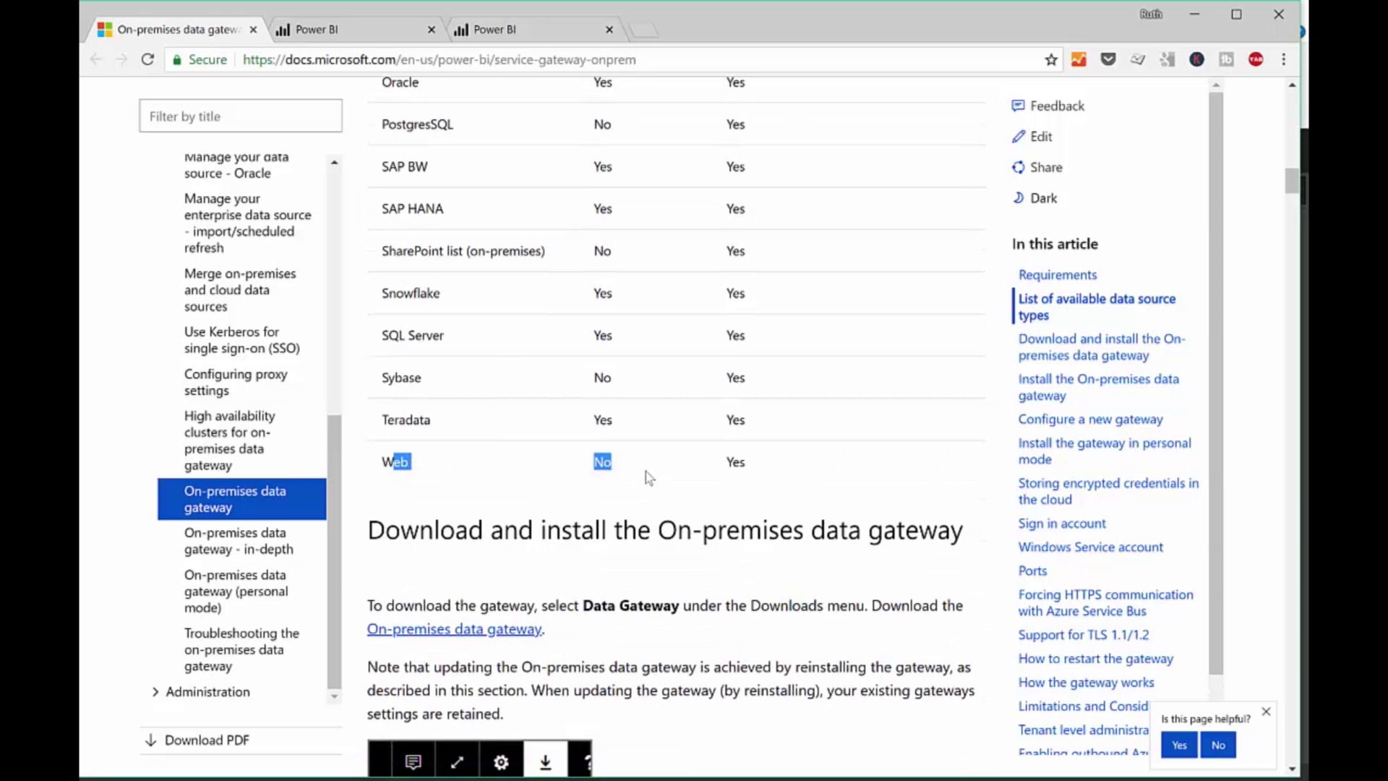
pyautogui.click(634, 469)
pyautogui.moveTo(376, 463); pyautogui.dragTo(667, 494)
# Switch to the FIFA World Cup 2018 report in Power BI Desktop, reopen its query editor, and compare the Players query's Source step with the Matches query.
pyautogui.click(510, 780)
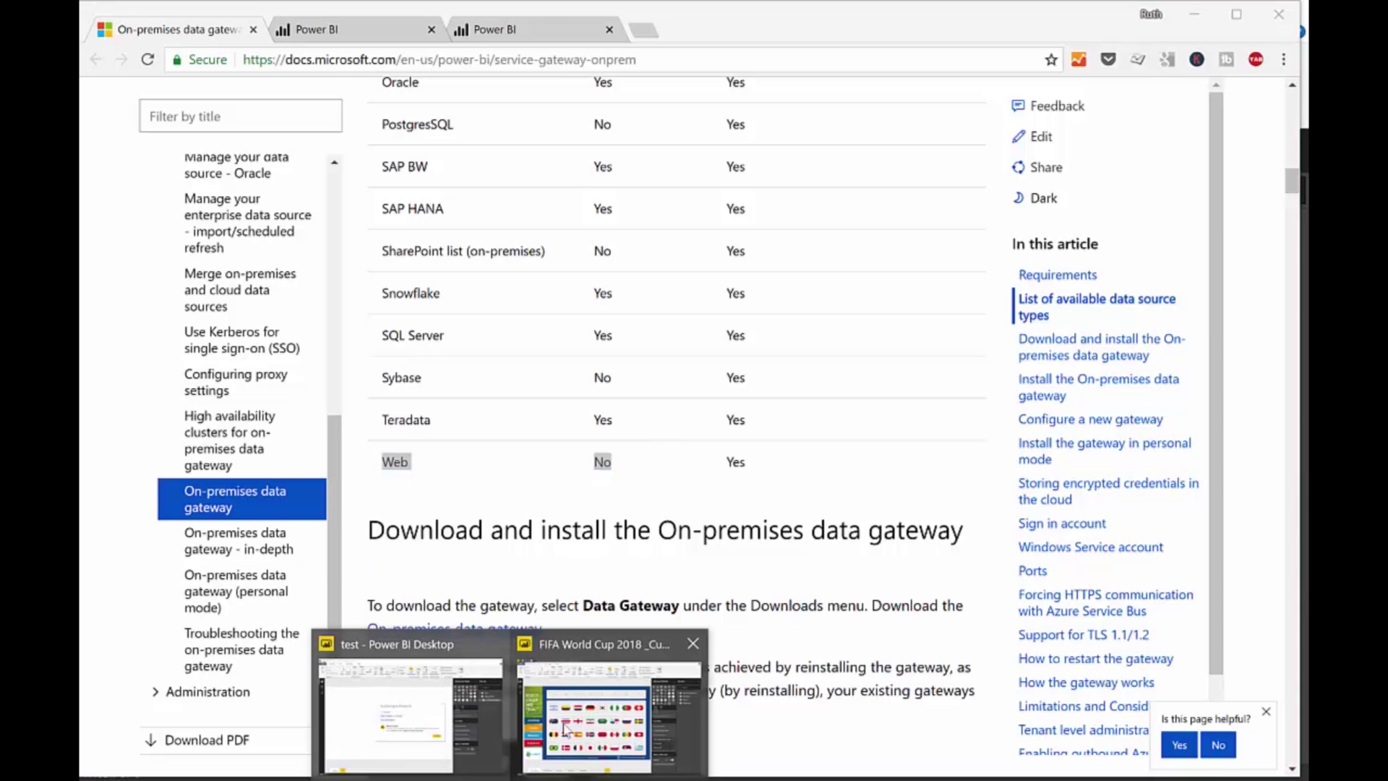
pyautogui.click(608, 719)
pyautogui.click(366, 69)
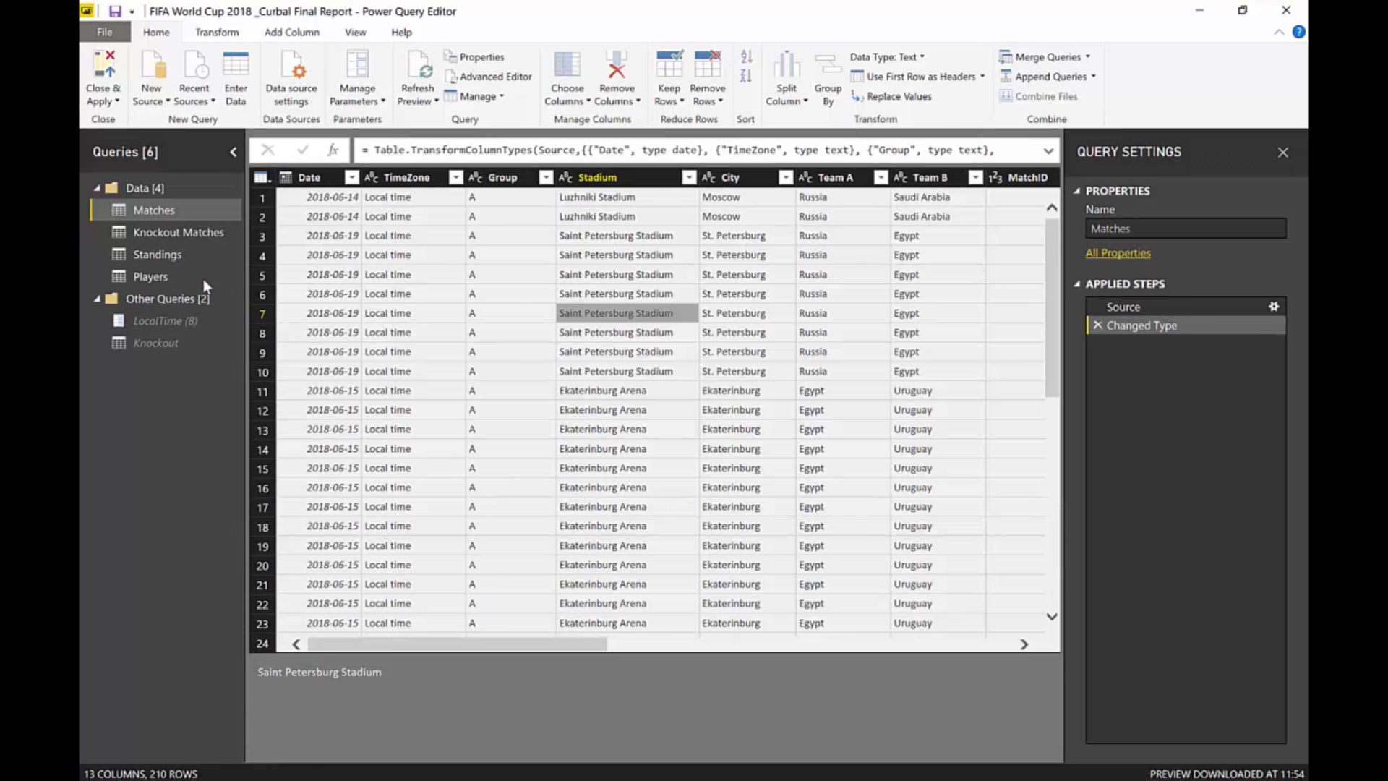
pyautogui.click(202, 280)
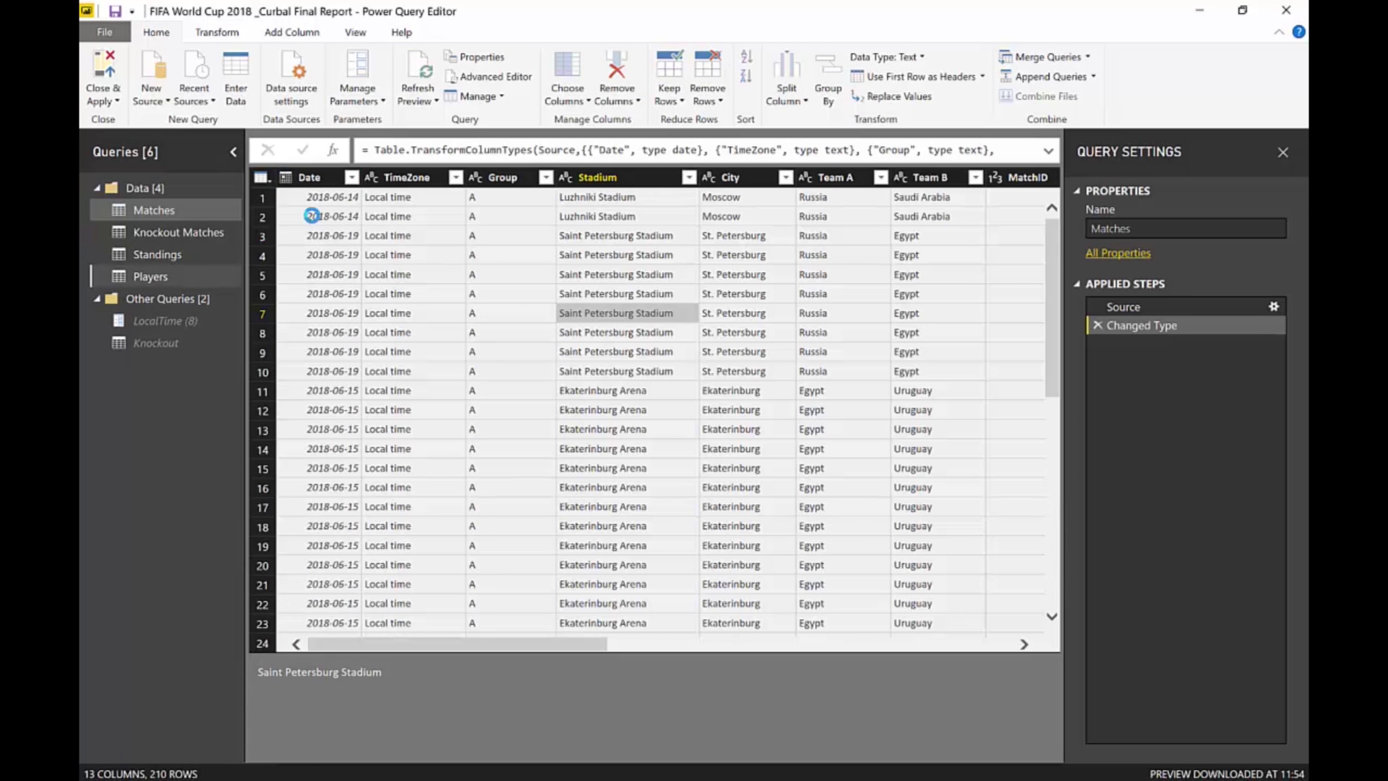
pyautogui.click(1158, 307)
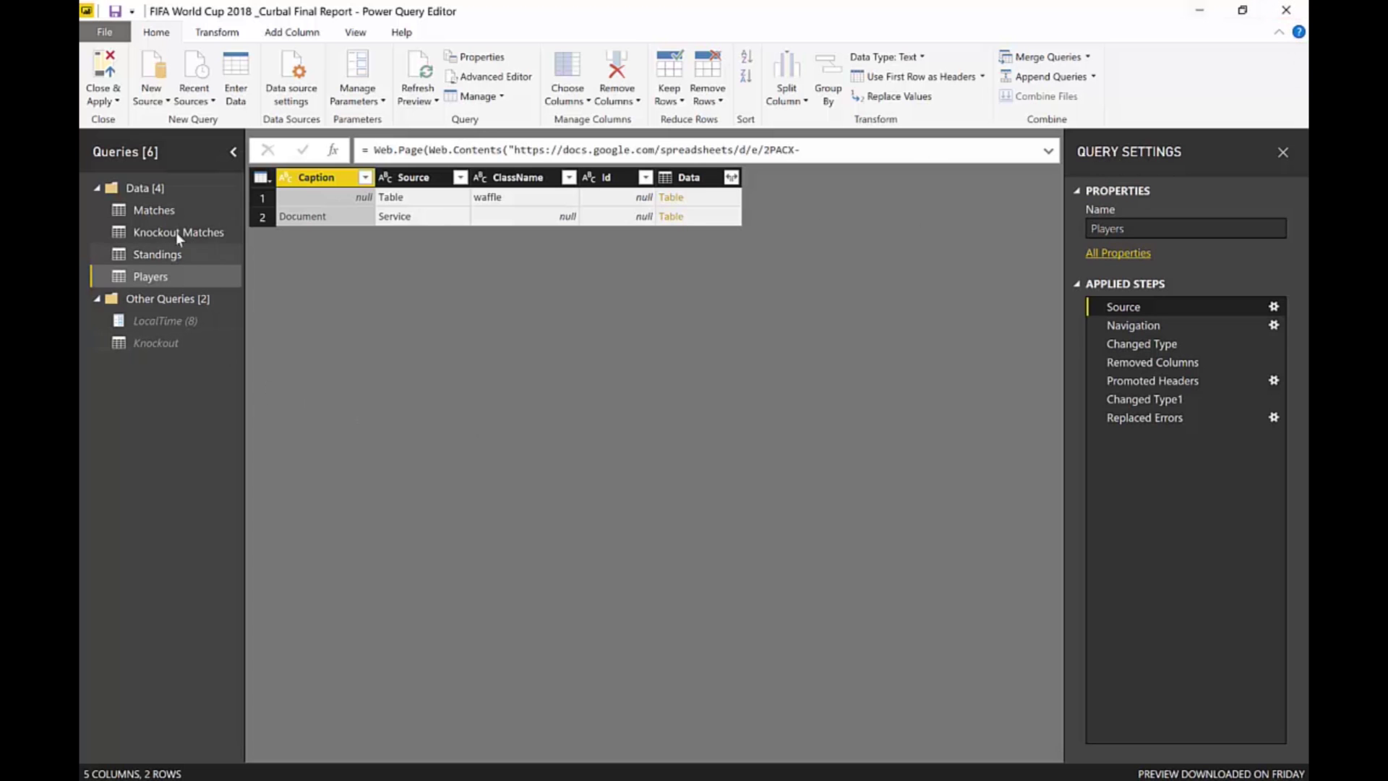
pyautogui.click(142, 209)
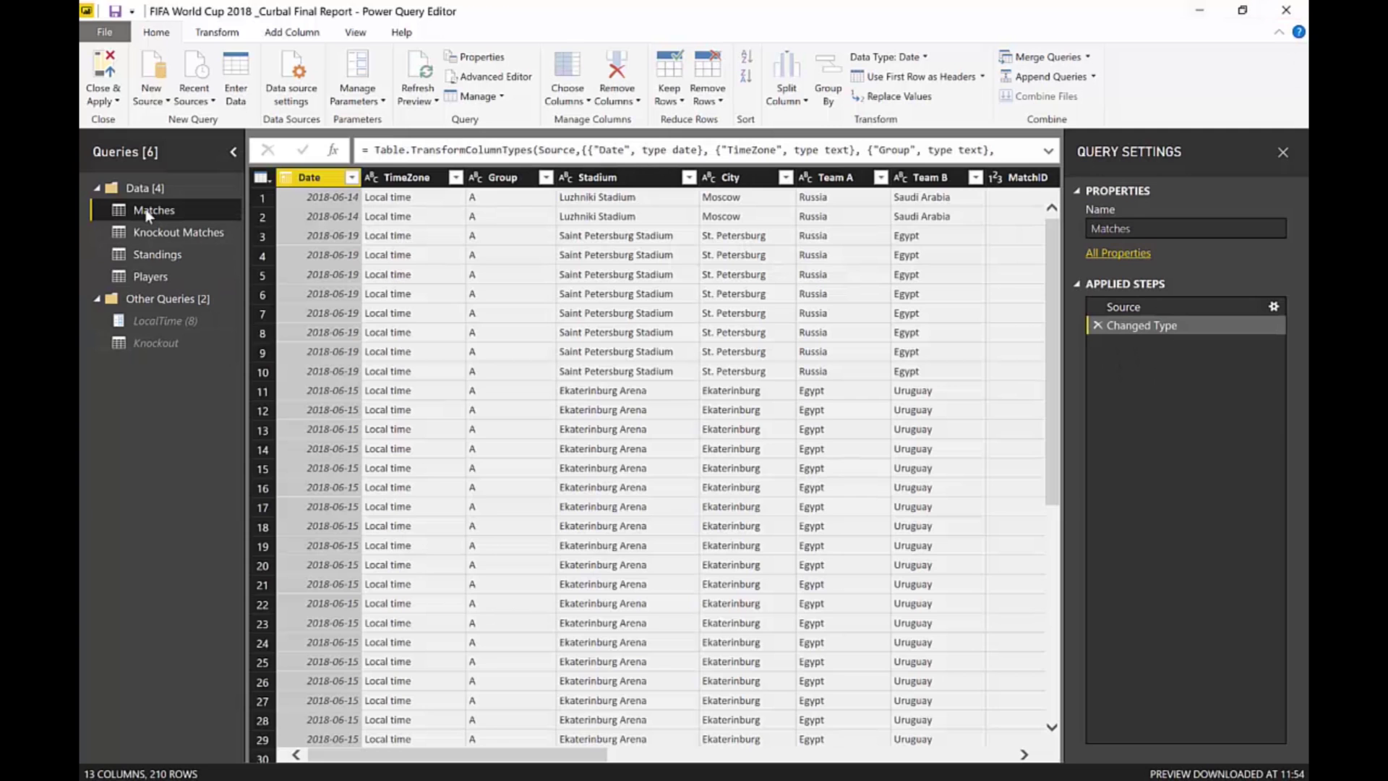